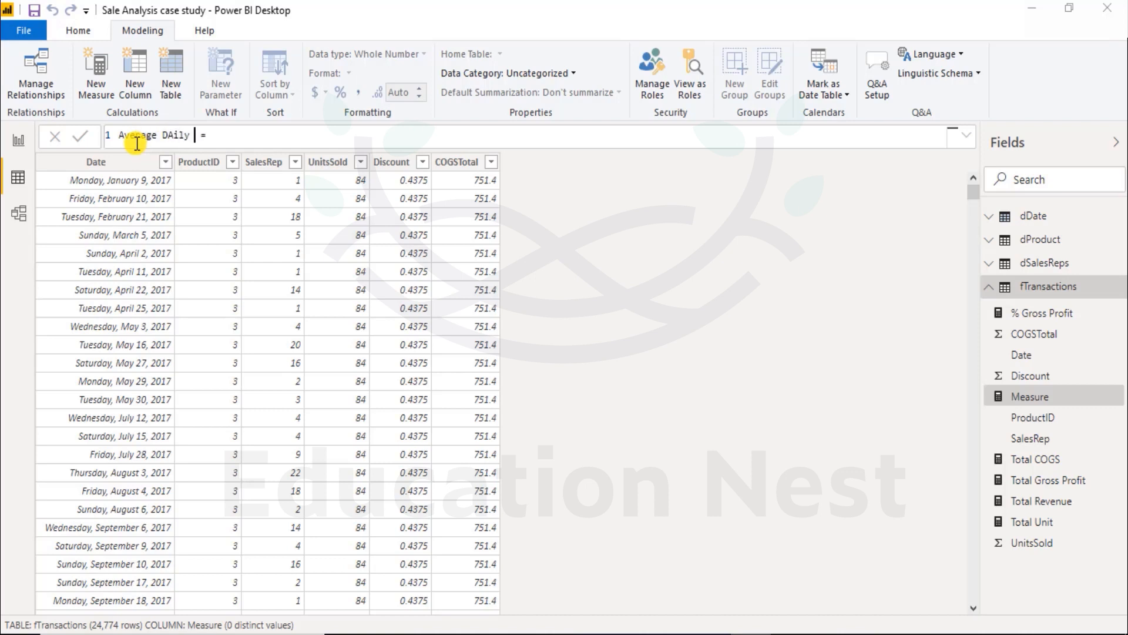
# - Name the new fTransactions measure Average Daily Gross Profit, fixing the miscapitalised "DAily"
pyautogui.press('BackSpace')
pyautogui.press('BackSpace')
pyautogui.press('BackSpace')
pyautogui.press('BackSpace')
pyautogui.press('BackSpace')
pyautogui.write('a')
pyautogui.write('ily Gross Prof')
pyautogui.write('t')
pyautogui.press('BackSpace')
pyautogui.write('it =')
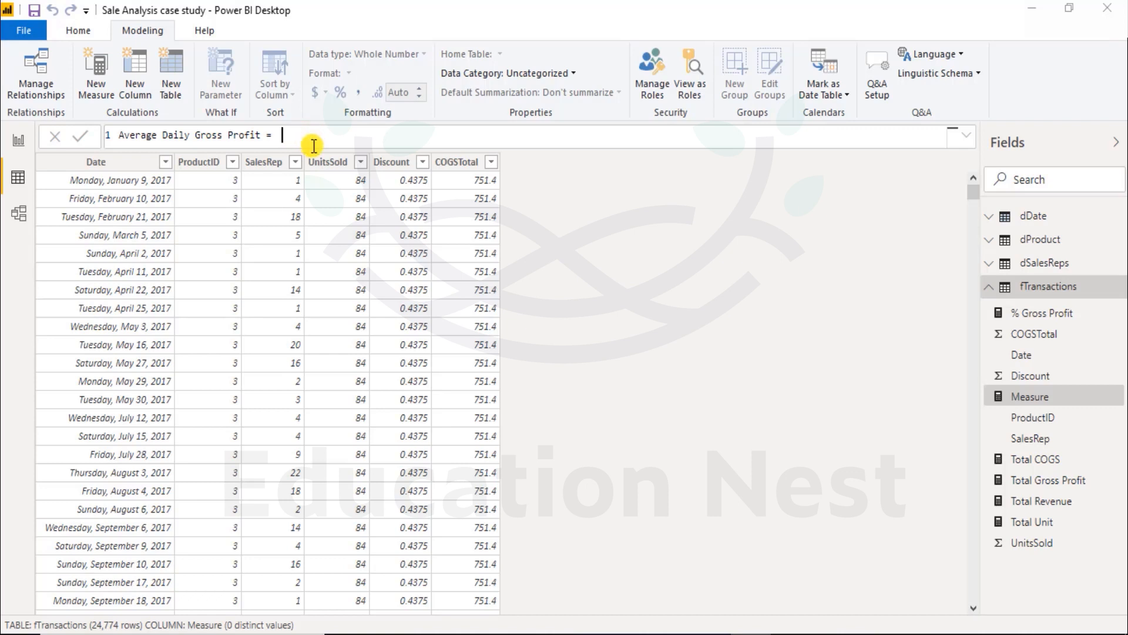
# - Begin the Average Daily Gross Profit formula with AVERAGEX, using the dDate table as the first argument
pyautogui.write('av')
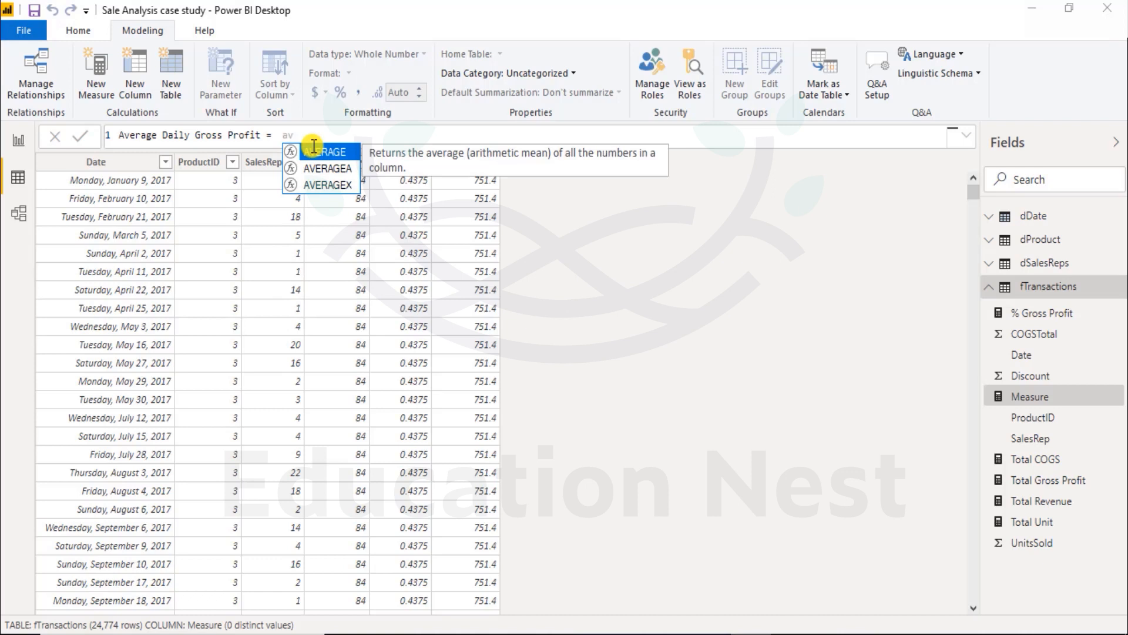
pyautogui.press('Down')
pyautogui.press('Down')
pyautogui.press('Tab')
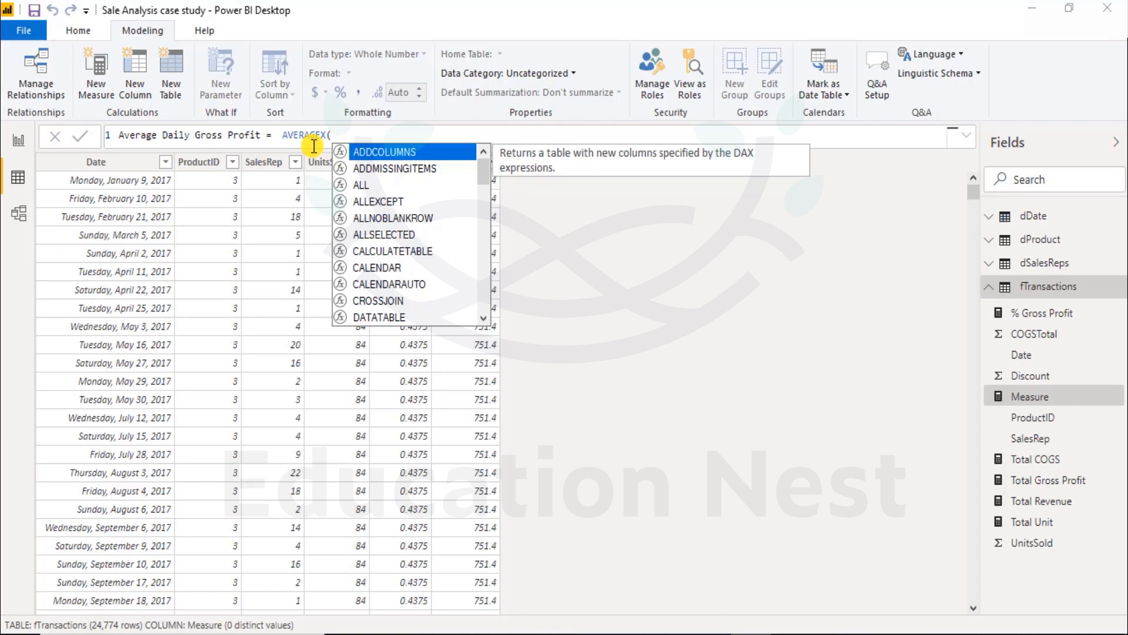
pyautogui.write('dd')
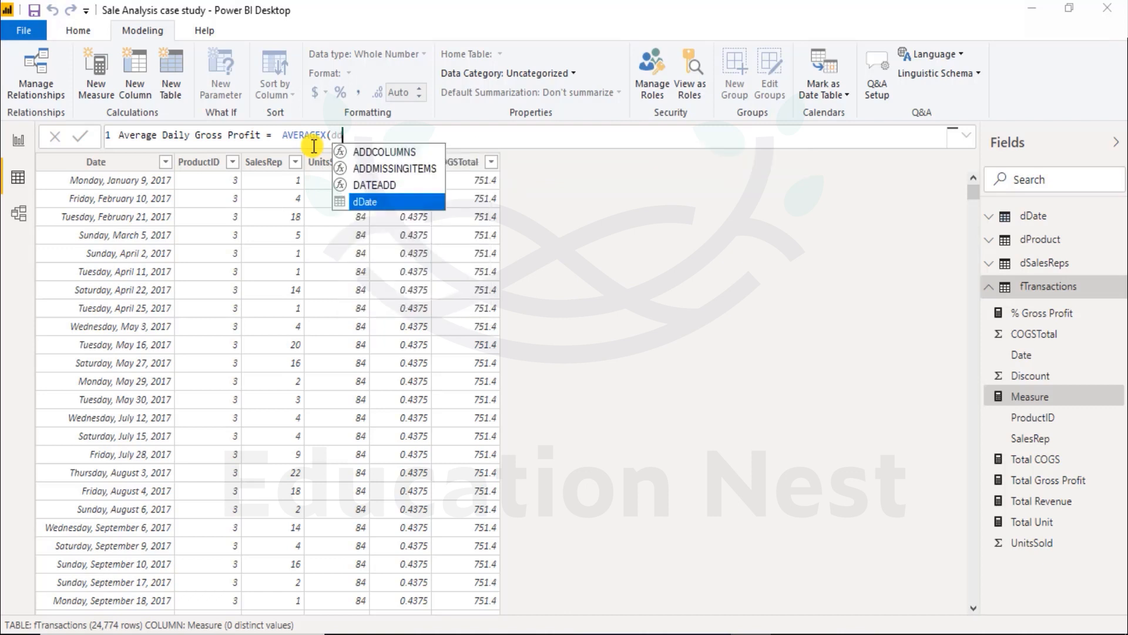
pyautogui.press('Tab')
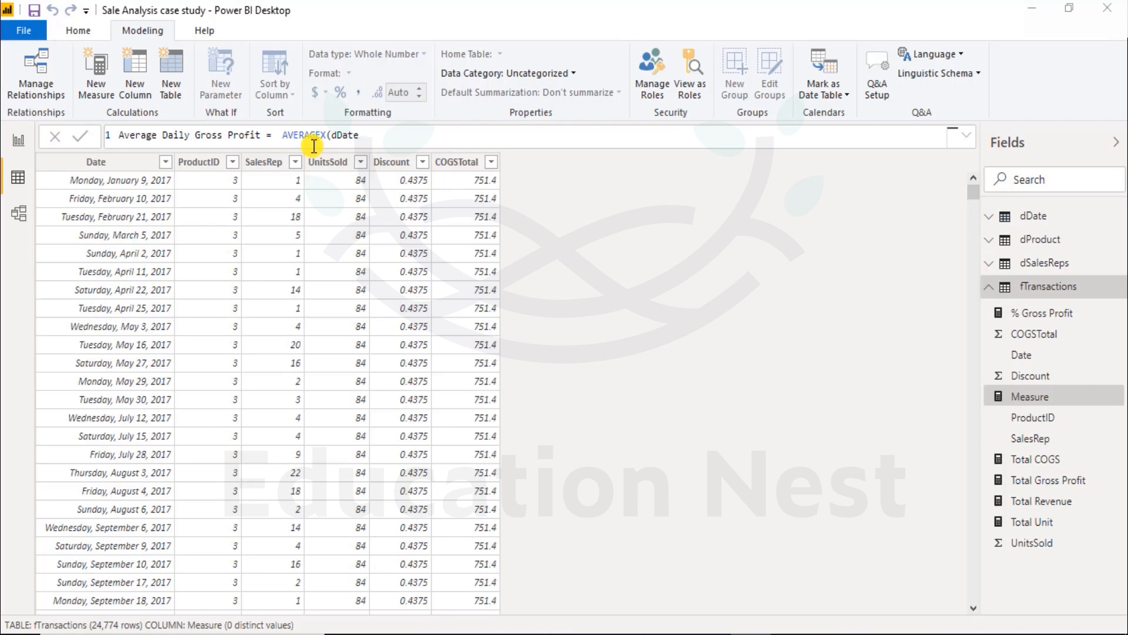
pyautogui.write(',')
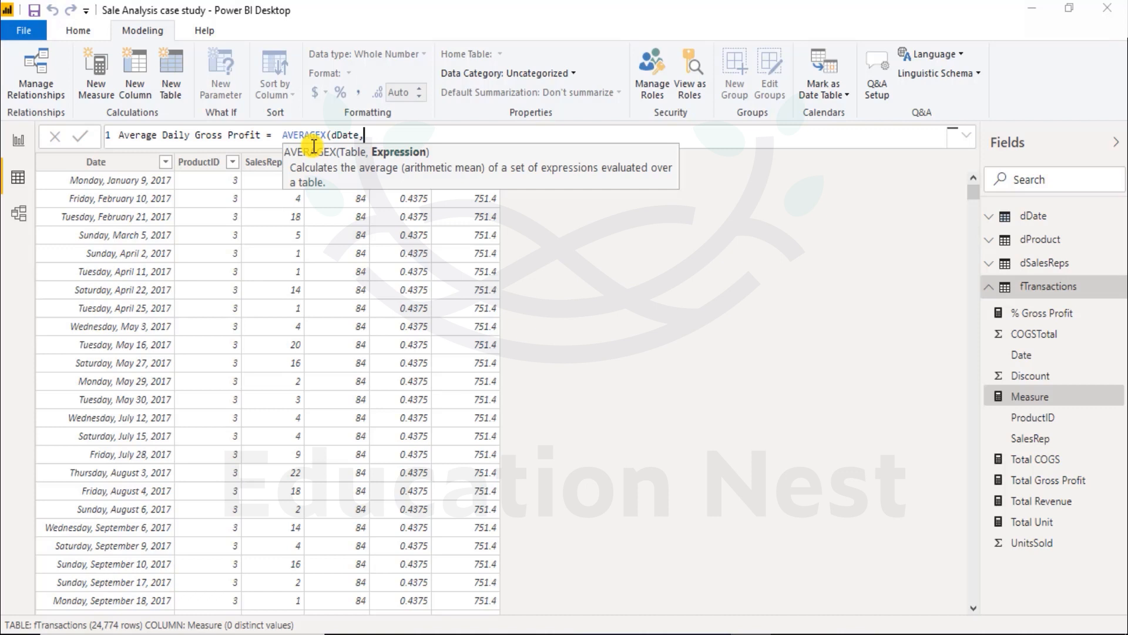
# - Use [Total Gross Profit] as the AVERAGEX expression, close the formula and commit the measure
pyautogui.write('[')
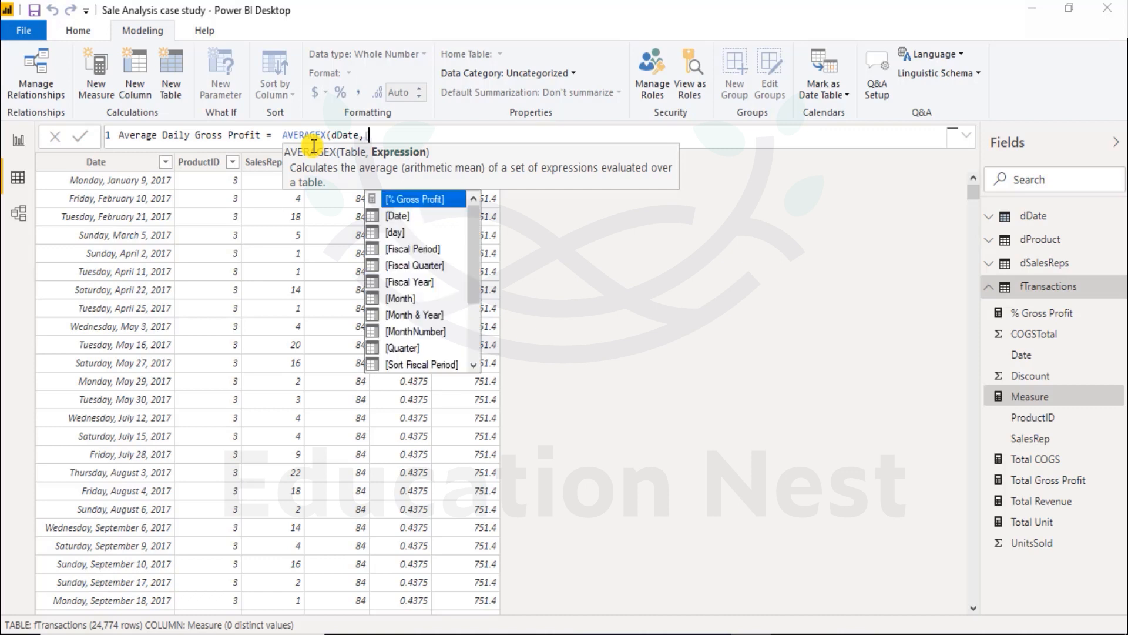
pyautogui.write('To')
pyautogui.press('Down')
pyautogui.press('Tab')
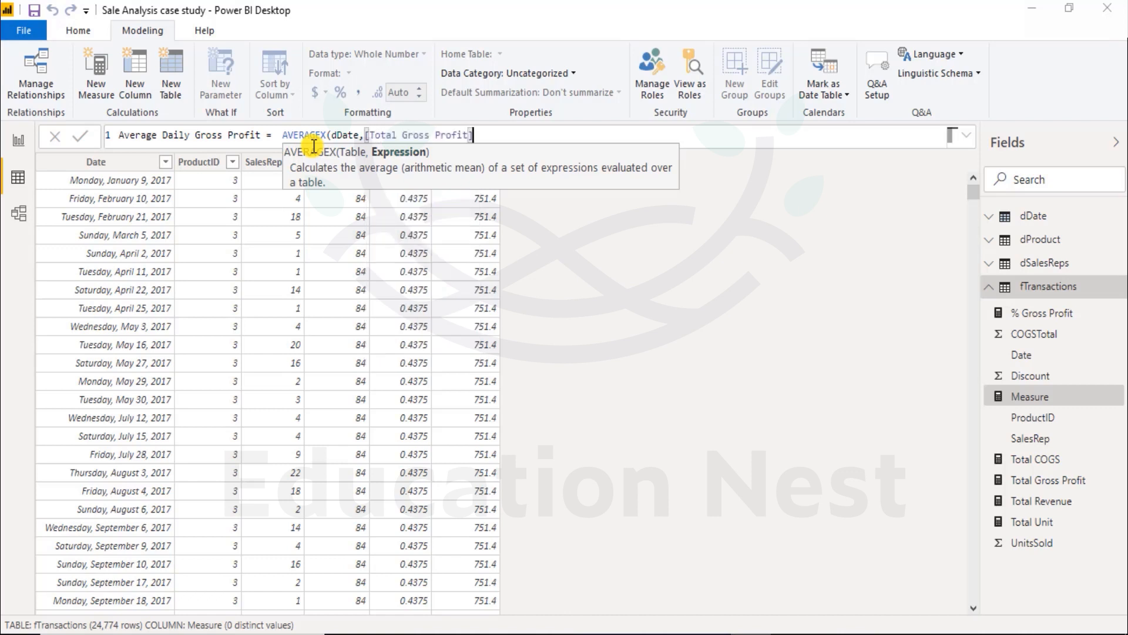
pyautogui.write(')')
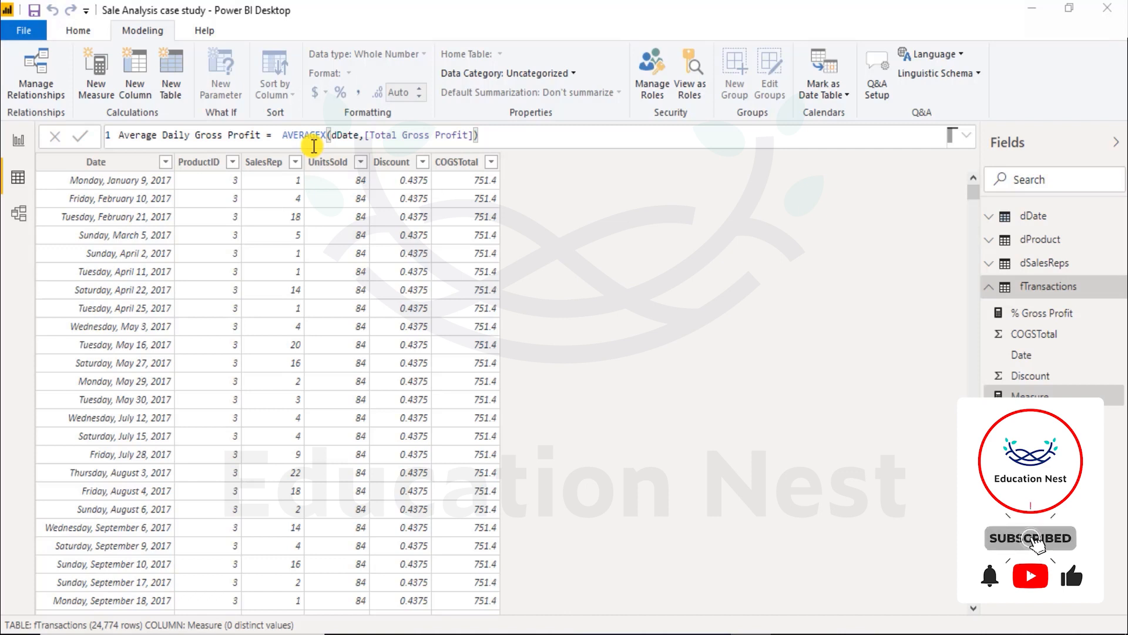
pyautogui.press('Return')
# - Format the Average Daily Gross Profit measure as $ English (United States) currency
pyautogui.click(322, 93)
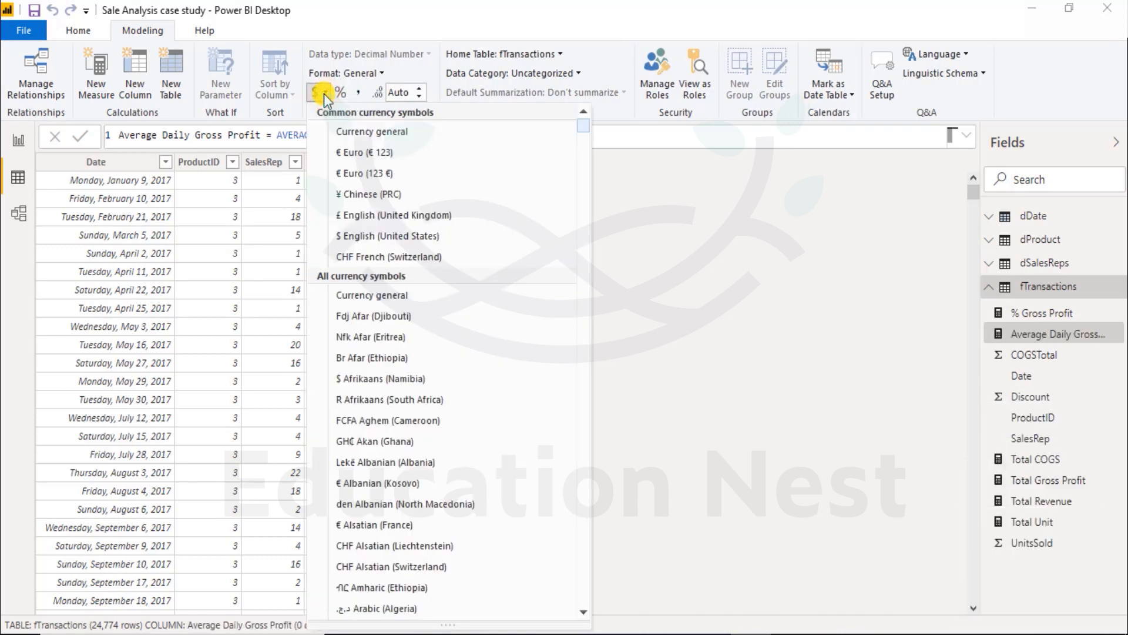
pyautogui.click(323, 94)
pyautogui.click(326, 93)
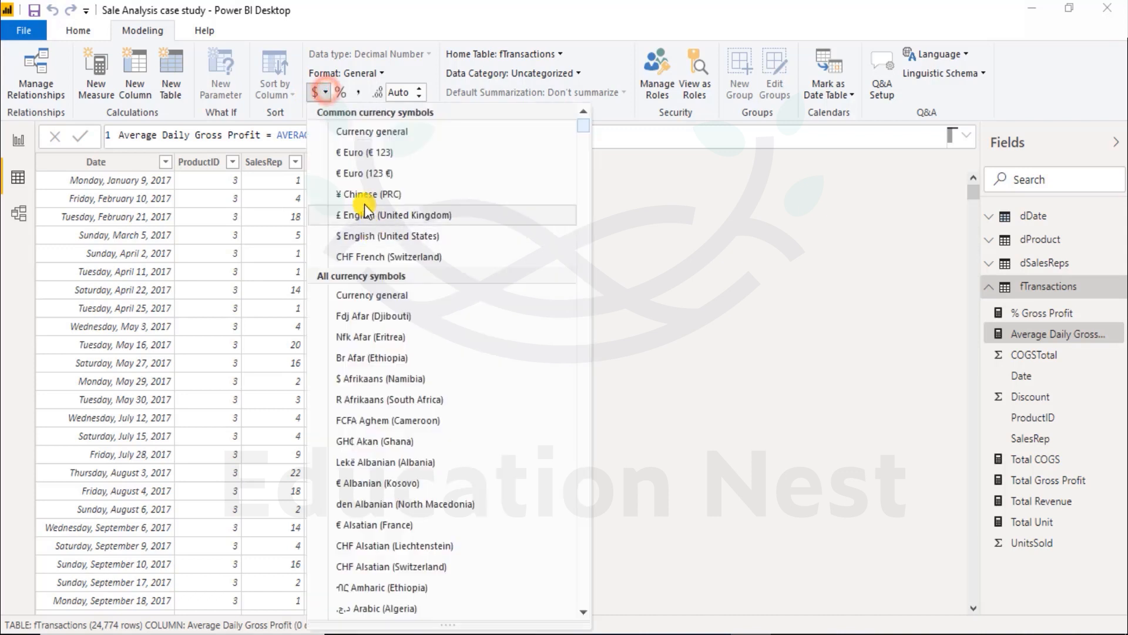
pyautogui.click(374, 229)
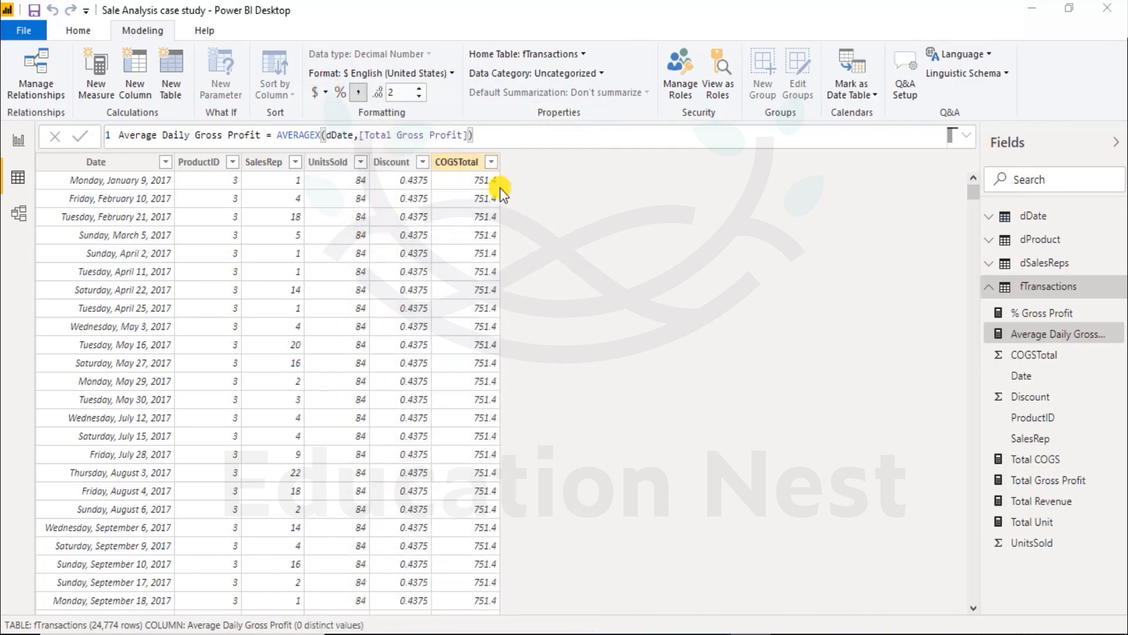
# - Format the % Gross Profit measure as Percentage and return to the Average Daily Gross Profit formula
pyautogui.click(1023, 315)
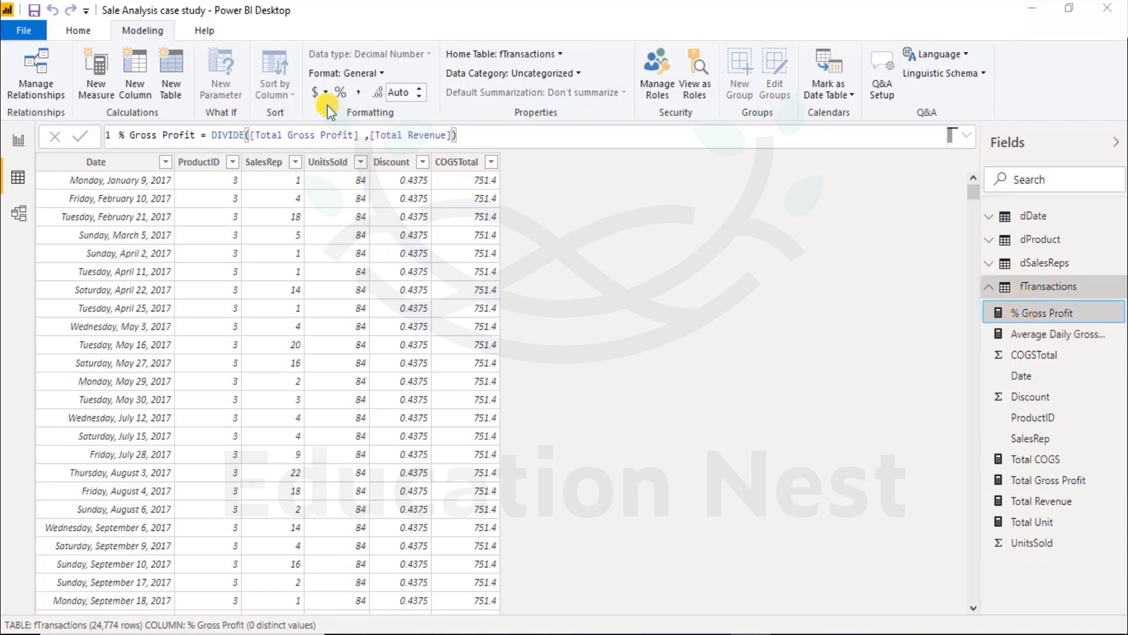
pyautogui.click(360, 75)
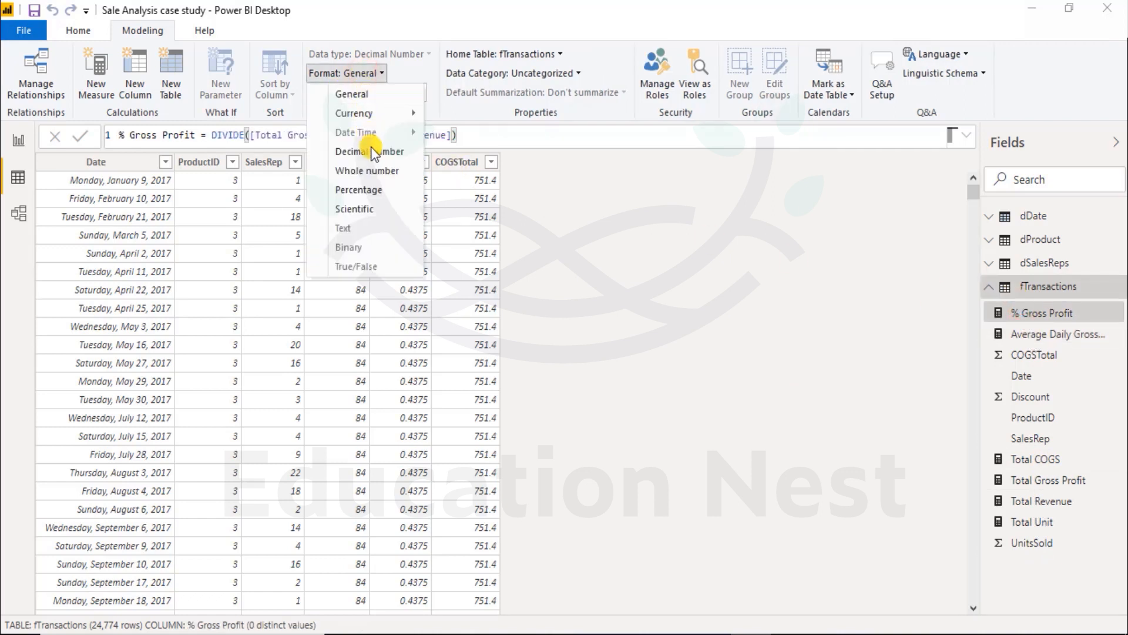
pyautogui.click(358, 190)
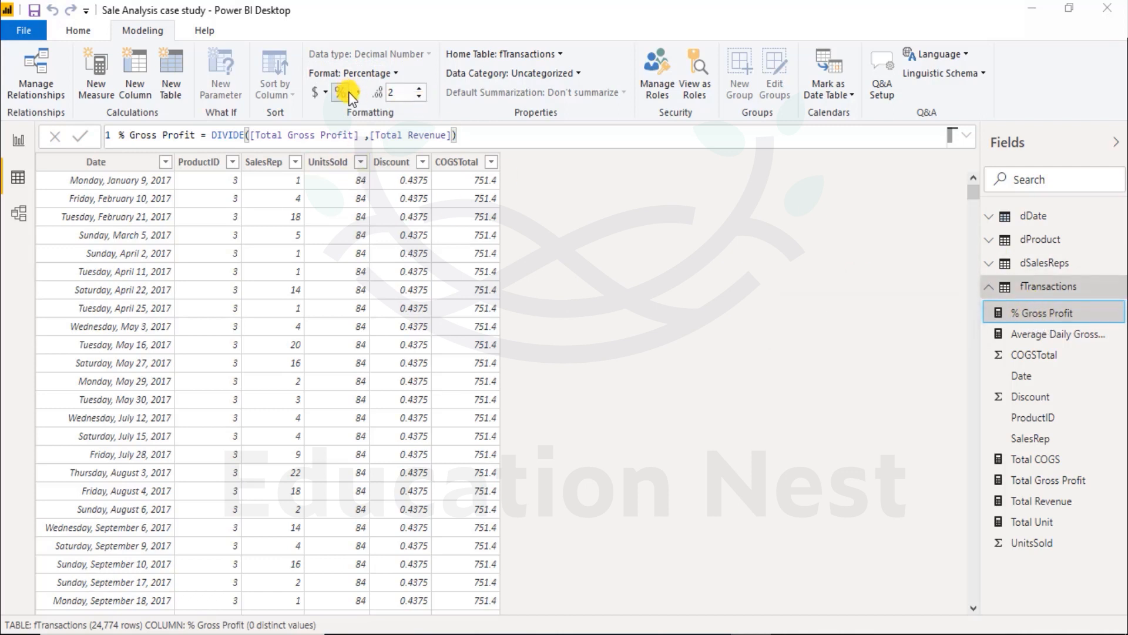
pyautogui.click(1043, 336)
pyautogui.click(474, 141)
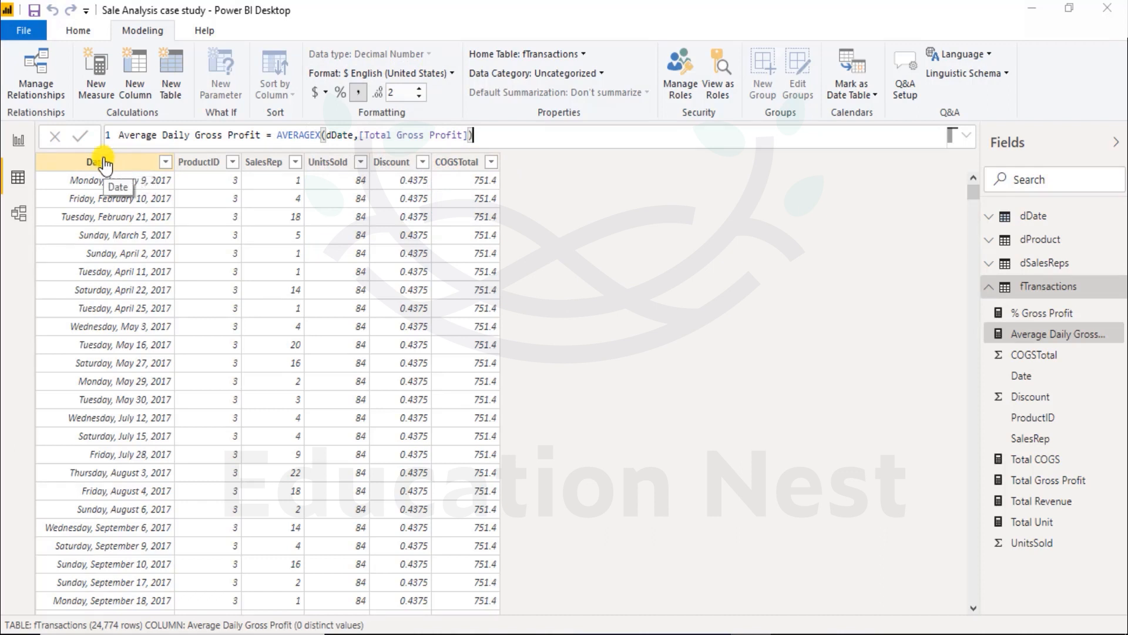
# - Create another new measure in fTransactions and name it Average Daily Revenue
pyautogui.click(91, 70)
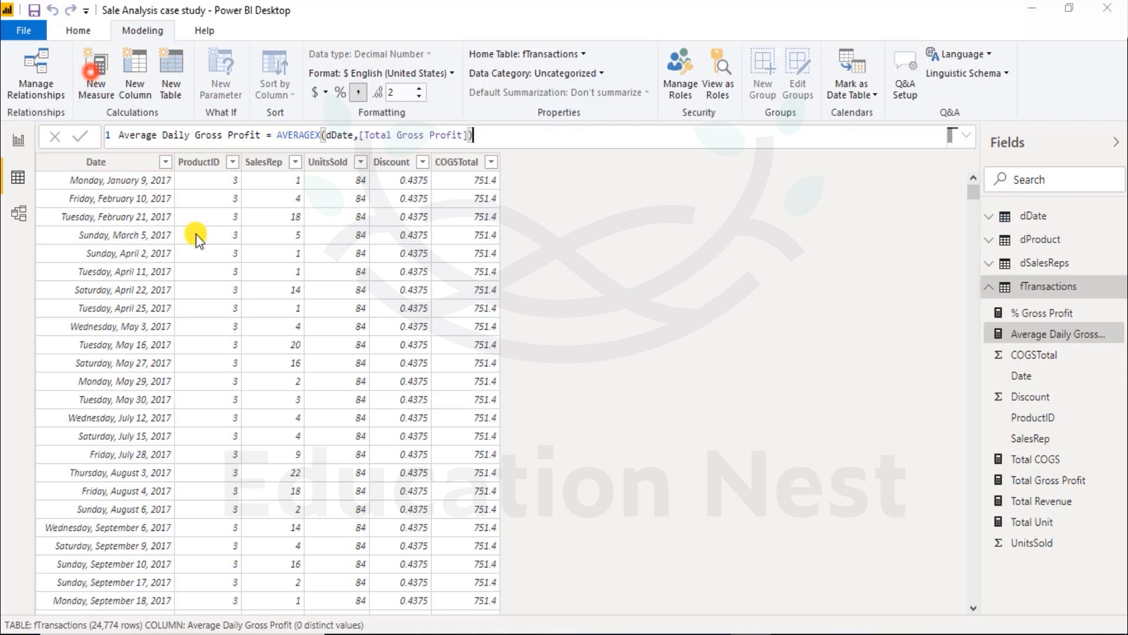
pyautogui.doubleClick(142, 138)
pyautogui.write('ave')
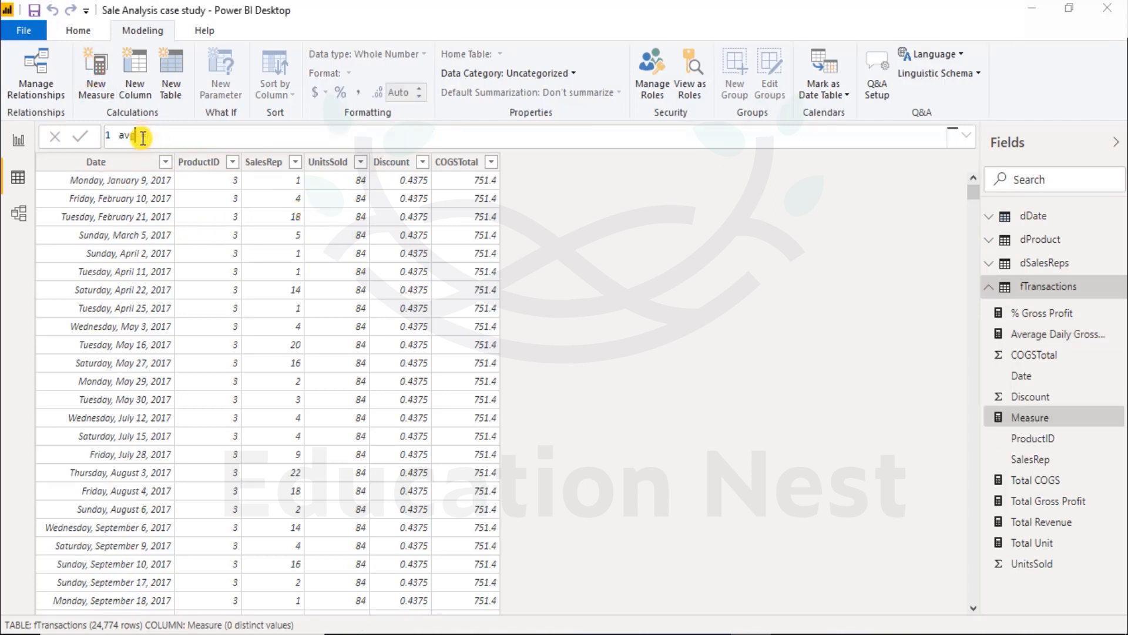
pyautogui.press('BackSpace')
pyautogui.press('BackSpace')
pyautogui.press('BackSpace')
pyautogui.write('Average Daily Revenue')
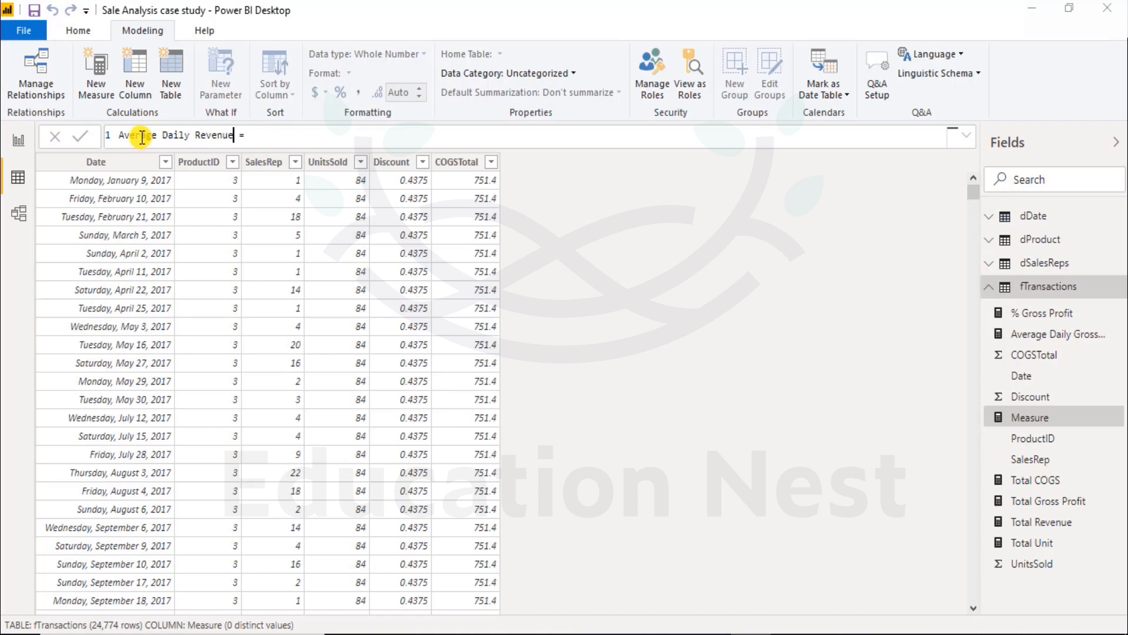
# - Begin the Average Daily Revenue formula with AVERAGEX, using the dDate table as the first argument
pyautogui.write(' = av')
pyautogui.press('Down')
pyautogui.press('Down')
pyautogui.press('Down')
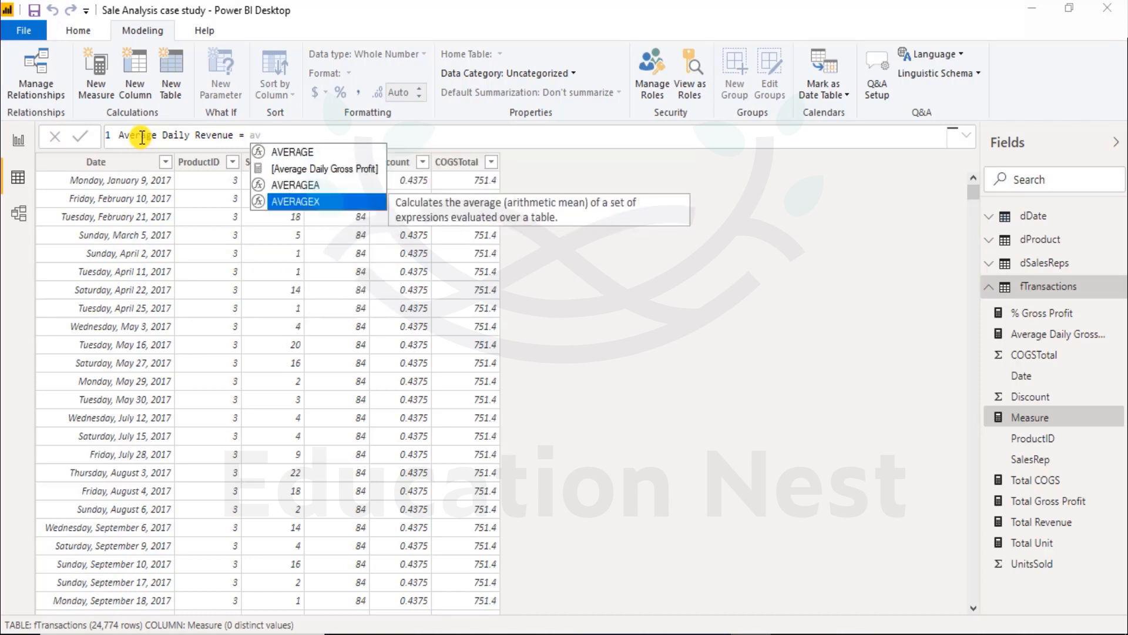
pyautogui.press('Tab')
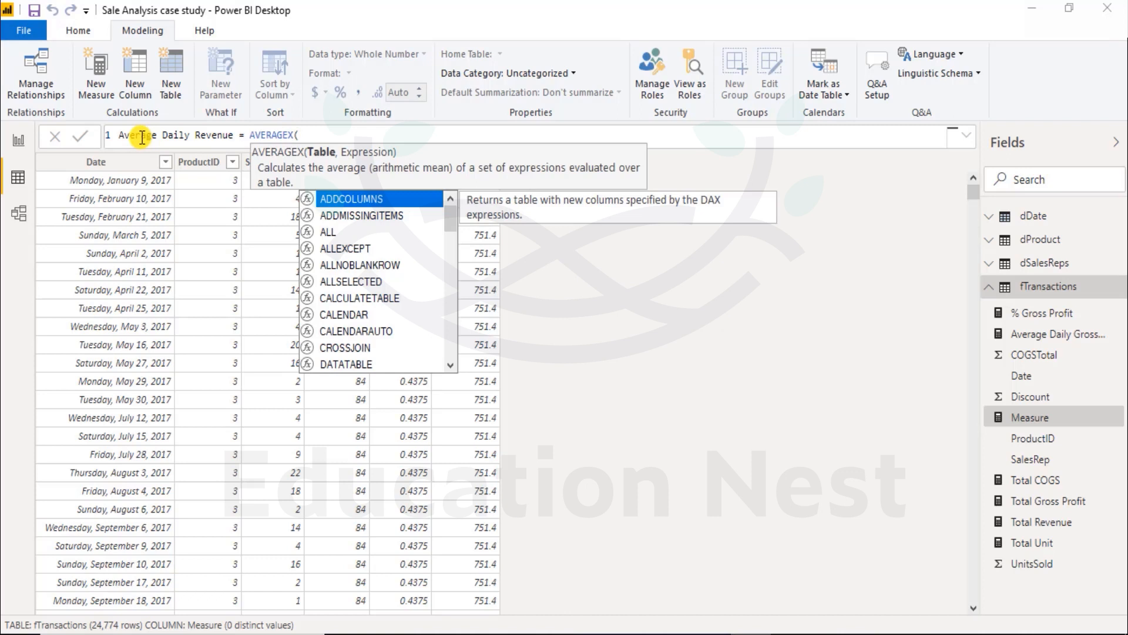
pyautogui.write('d')
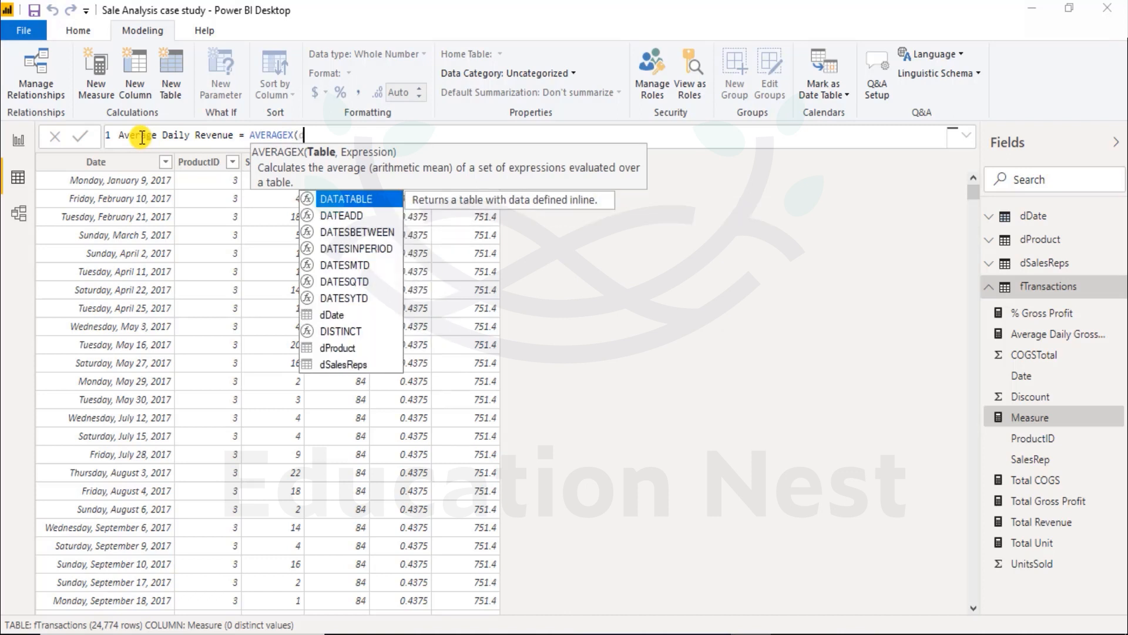
pyautogui.write('D')
pyautogui.press('Tab')
pyautogui.write(',')
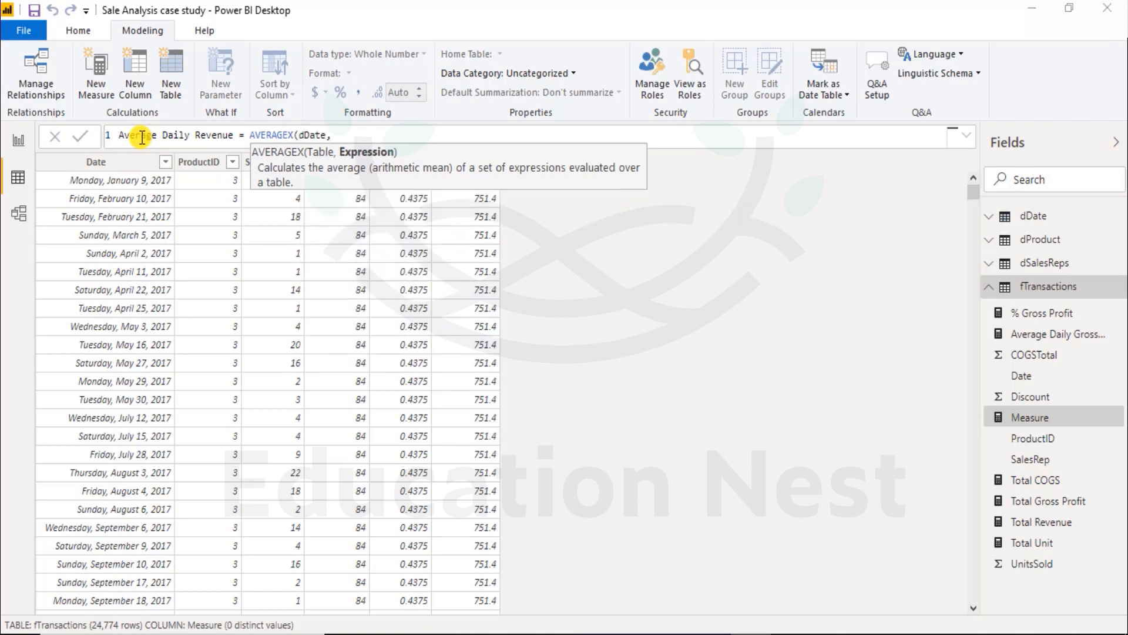
# - Complete the Average Daily Revenue formula with [Total Revenue] as the expression and a closing parenthesis
pyautogui.write('[')
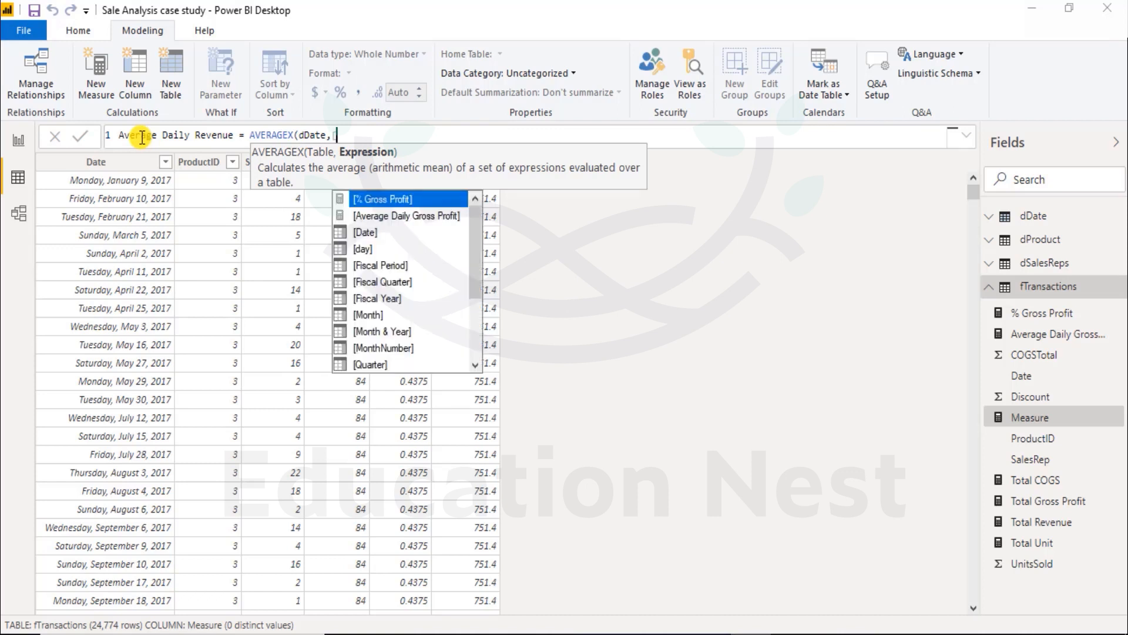
pyautogui.write('to')
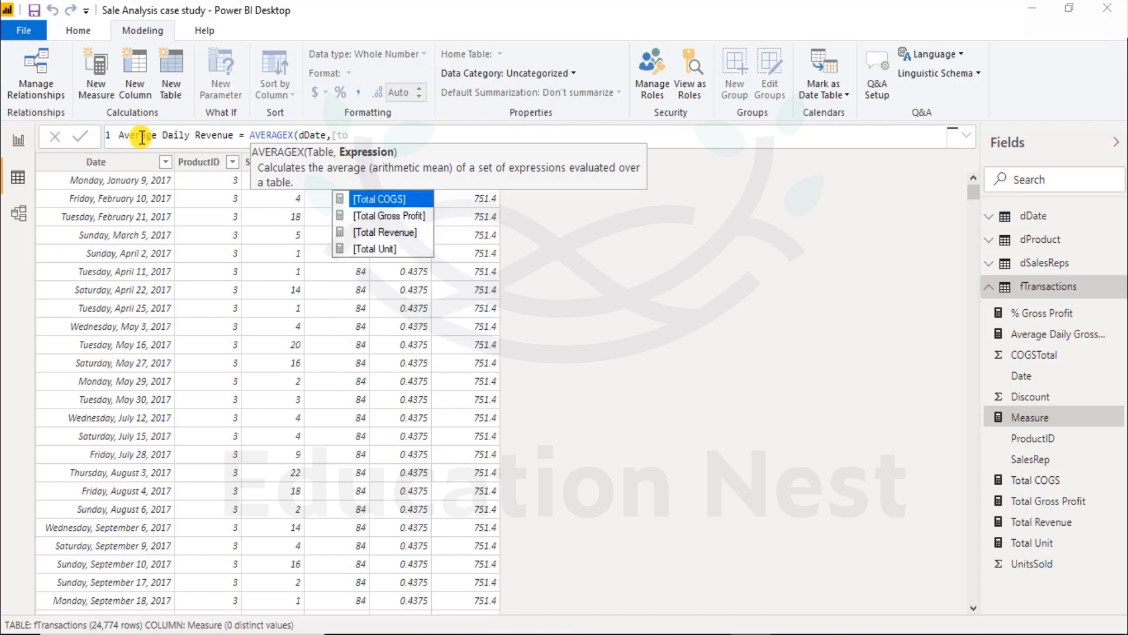
pyautogui.press('Down')
pyautogui.press('Down')
pyautogui.press('Down')
pyautogui.press('Up')
pyautogui.press('Tab')
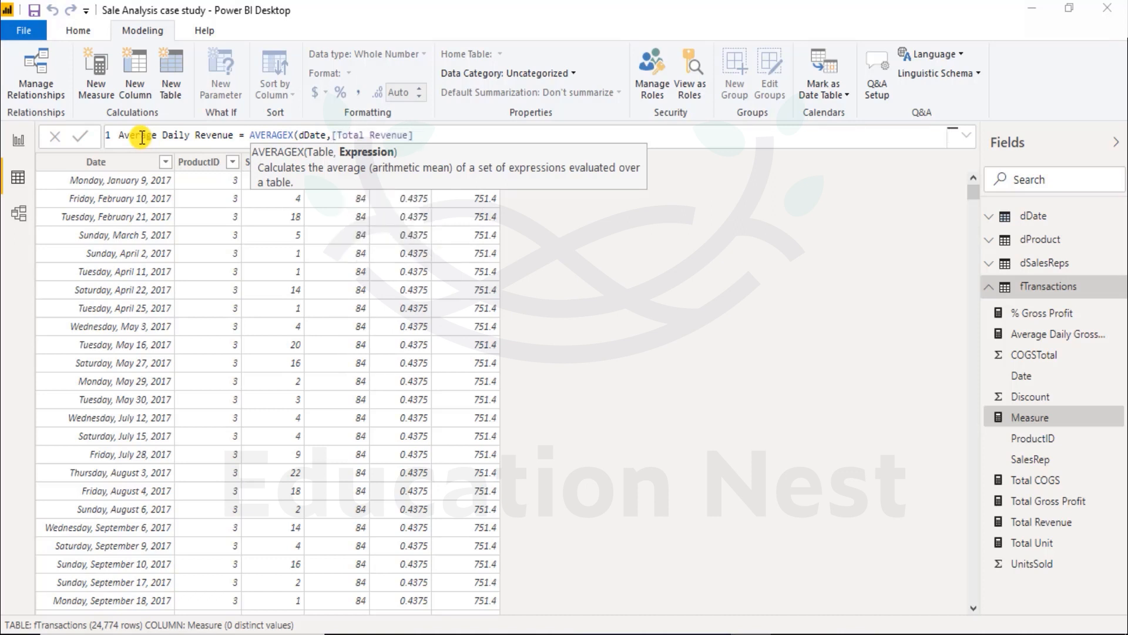
pyautogui.write(')')
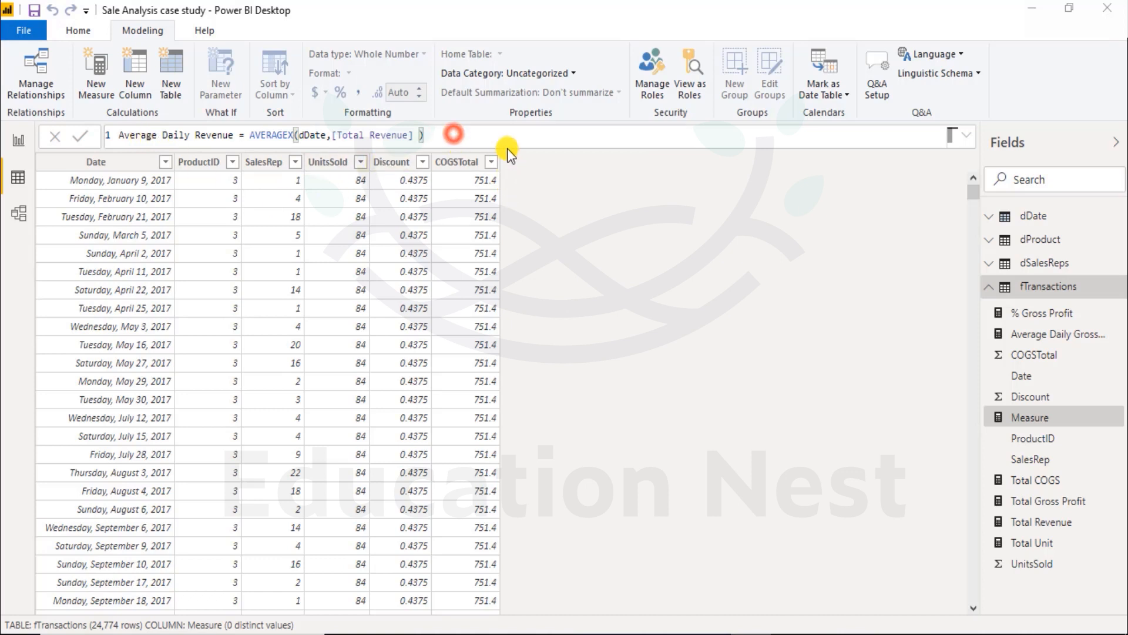
# - Commit the Average Daily Revenue measure and format it as $ English (United States) currency
pyautogui.press('Return')
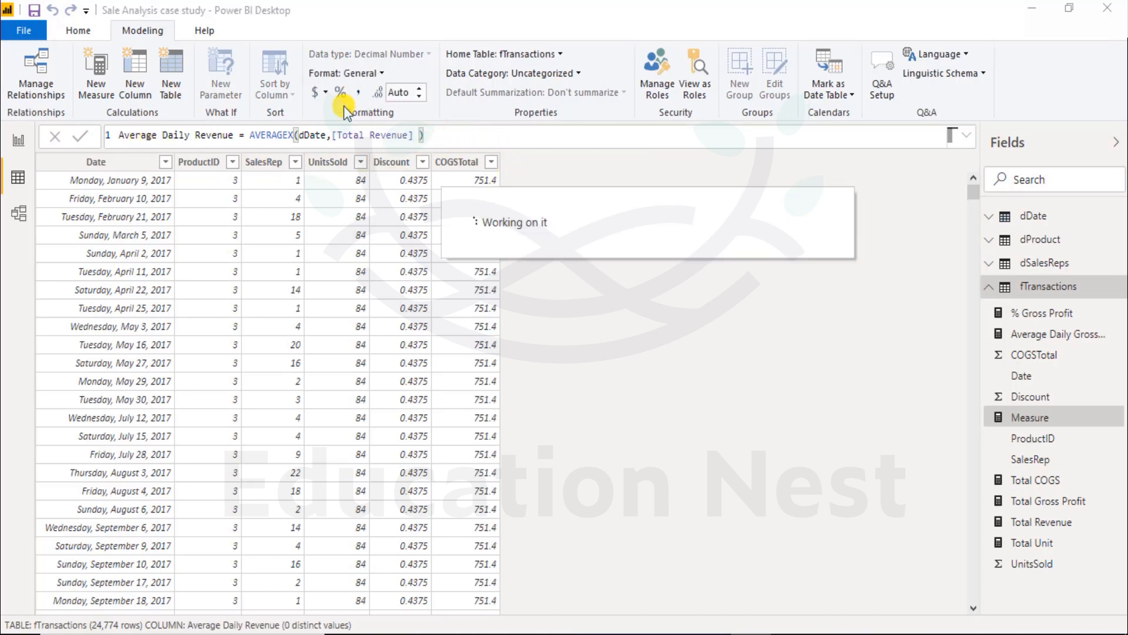
pyautogui.click(326, 91)
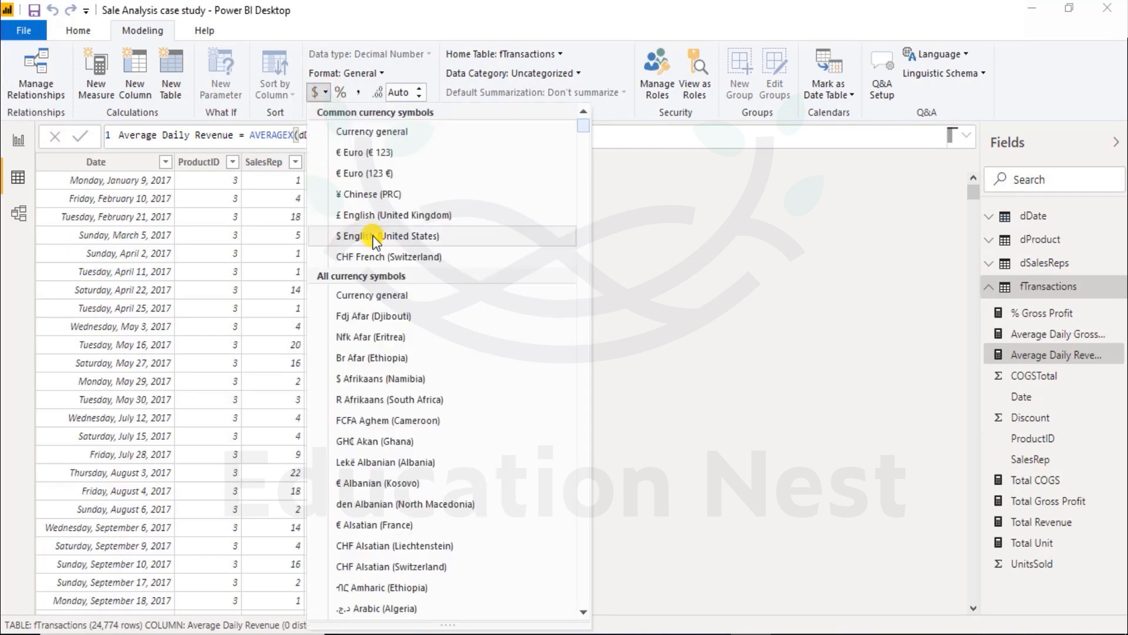
pyautogui.click(373, 235)
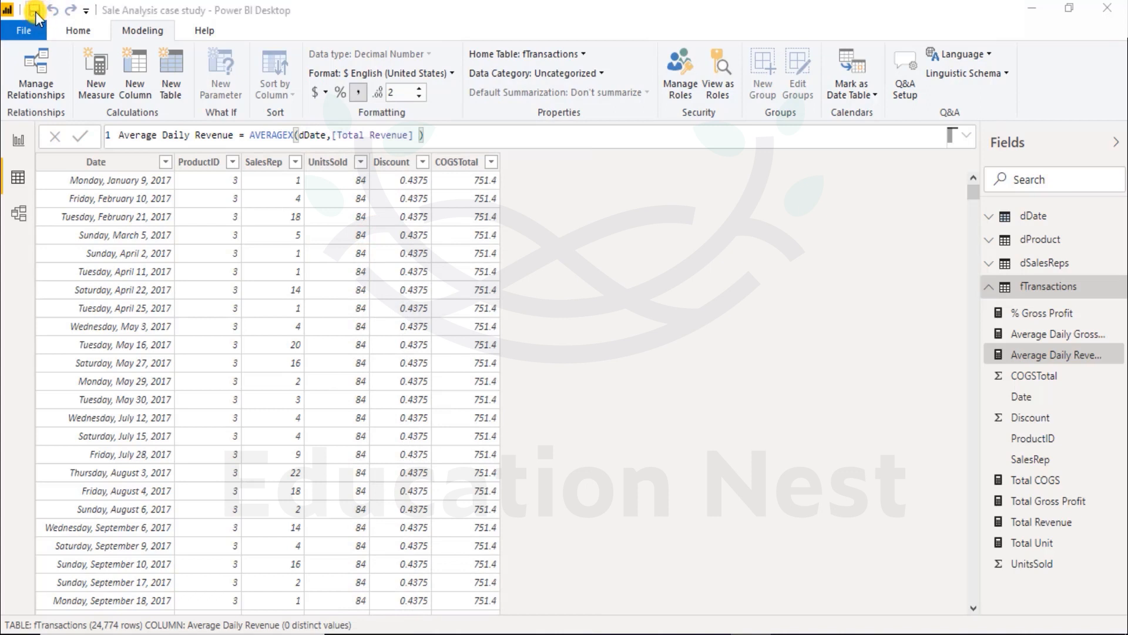
# - Create a new measure in fTransactions named Average Transaction Revenue
pyautogui.click(92, 80)
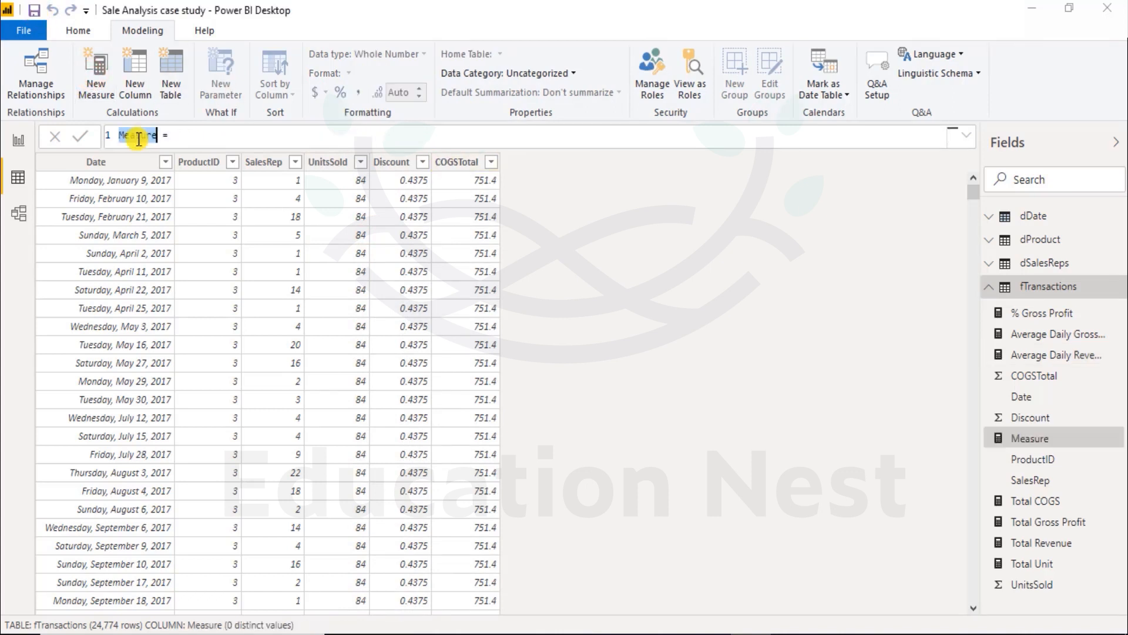
pyautogui.write('Average Transaction')
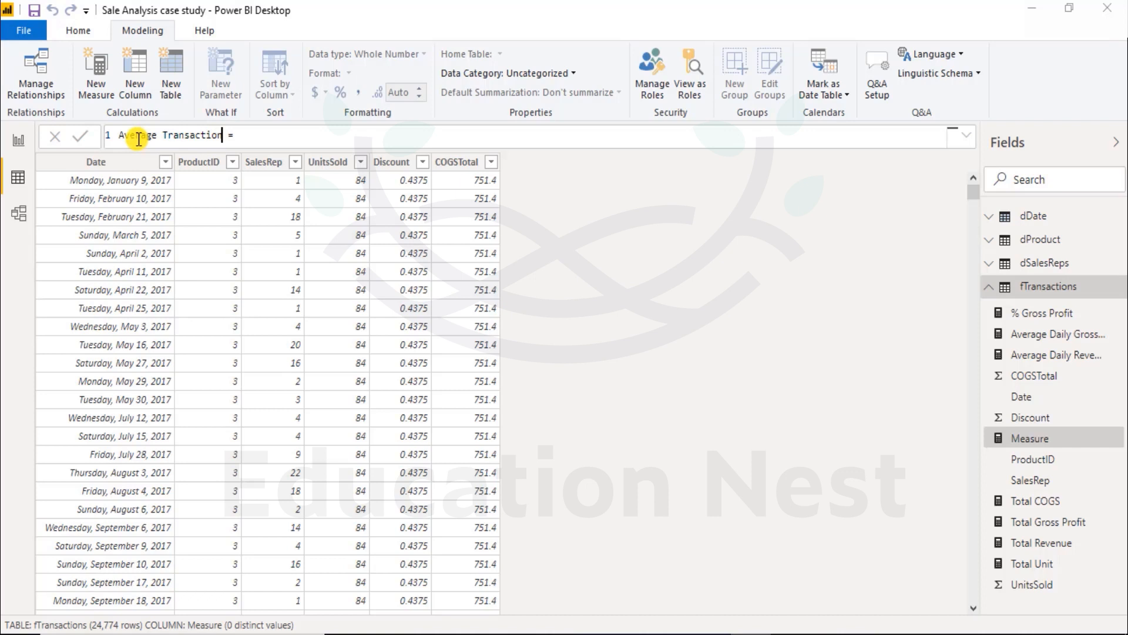
pyautogui.write(' Revenue')
# - Begin the Average Transaction Revenue formula with AVERAGEX, using the fTransactions table as the first argument
pyautogui.press('Right')
pyautogui.write('av')
pyautogui.press('Down')
pyautogui.press('Down')
pyautogui.press('Down')
pyautogui.press('Down')
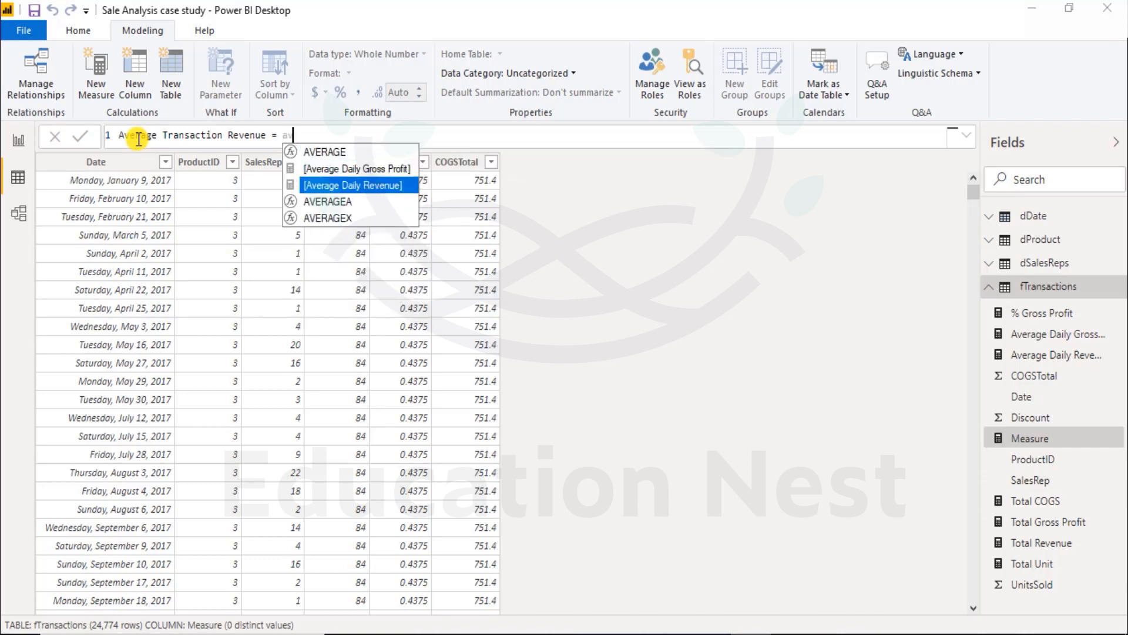
pyautogui.press('Tab')
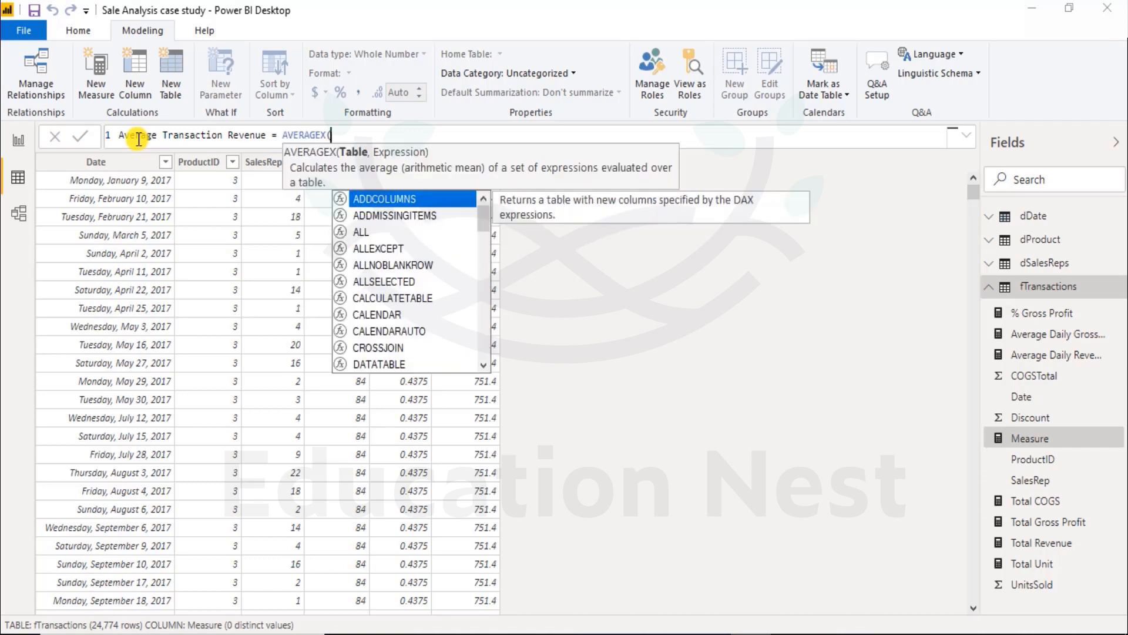
pyautogui.write('f')
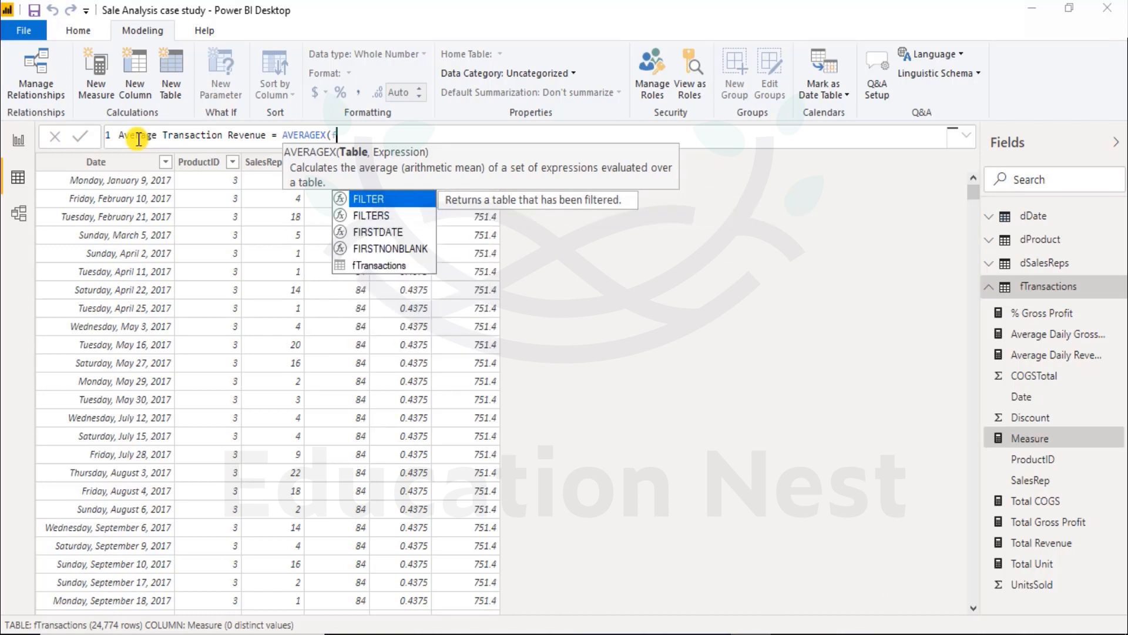
pyautogui.press('Down')
pyautogui.press('Down')
pyautogui.press('Down')
pyautogui.press('Down')
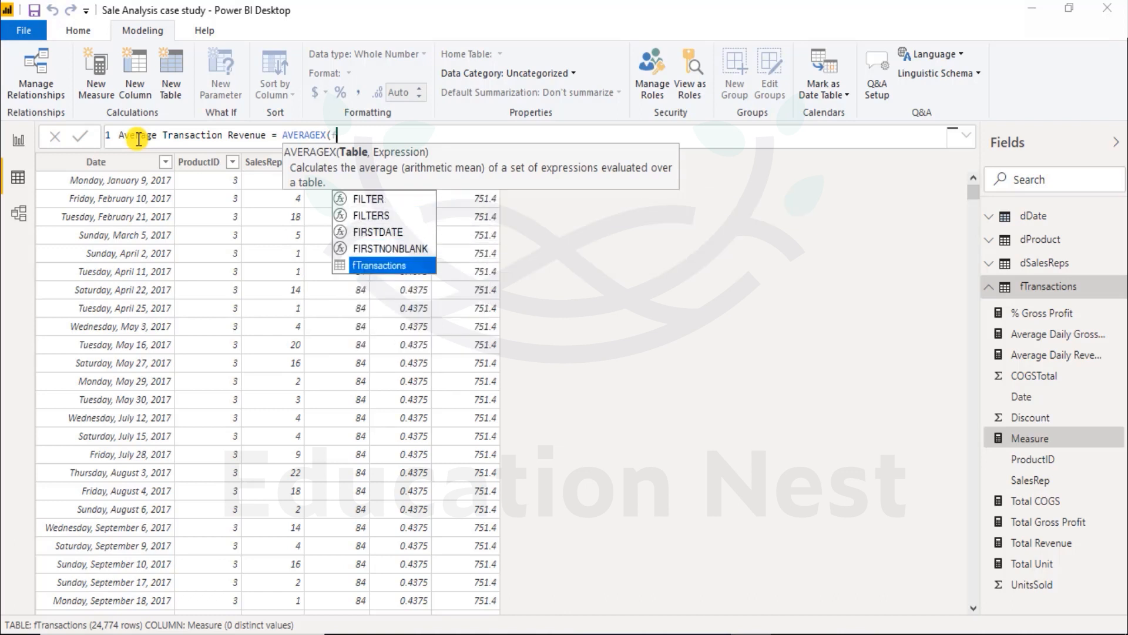
pyautogui.press('Tab')
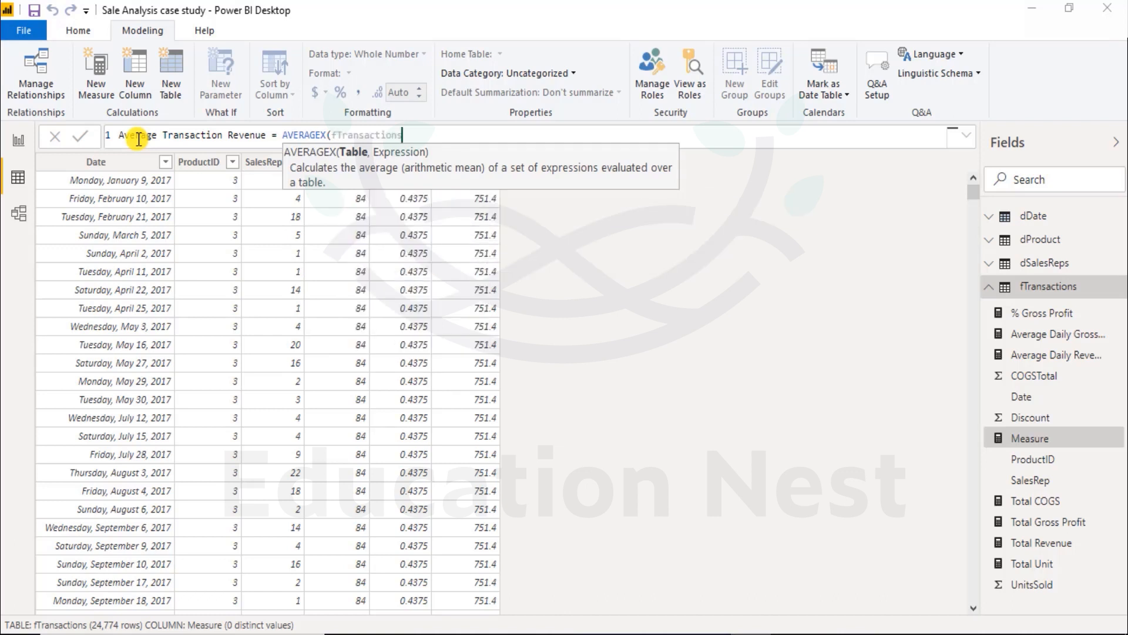
pyautogui.write(',')
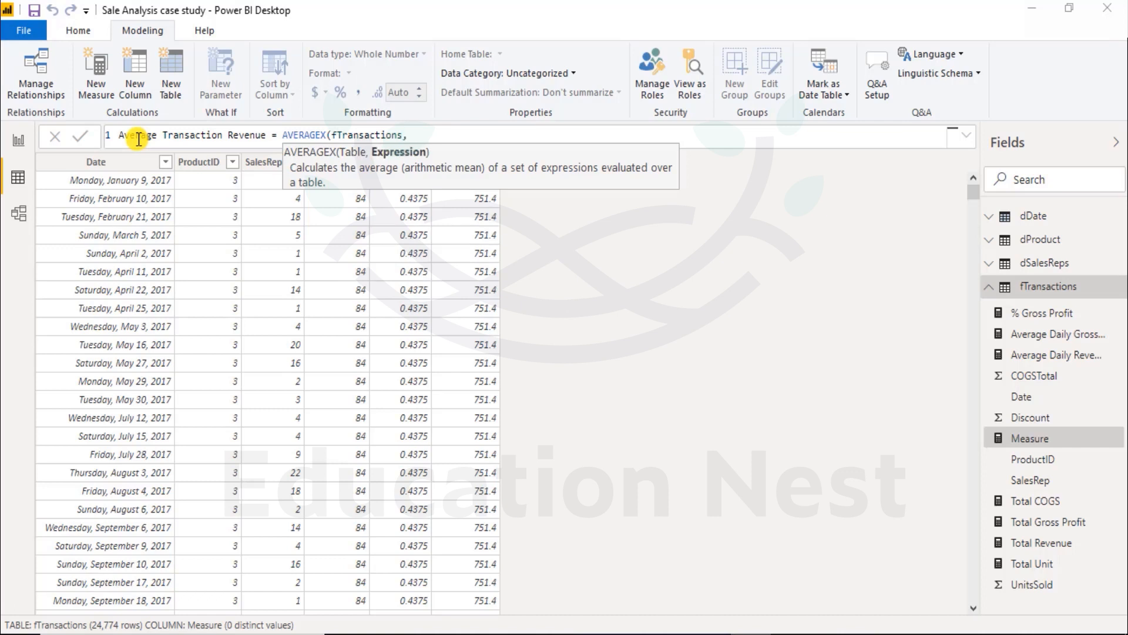
# - Start the AVERAGEX expression with an opening parenthesis and fTransactions[UnitsSold], followed by a multiplication sign
pyautogui.write('f')
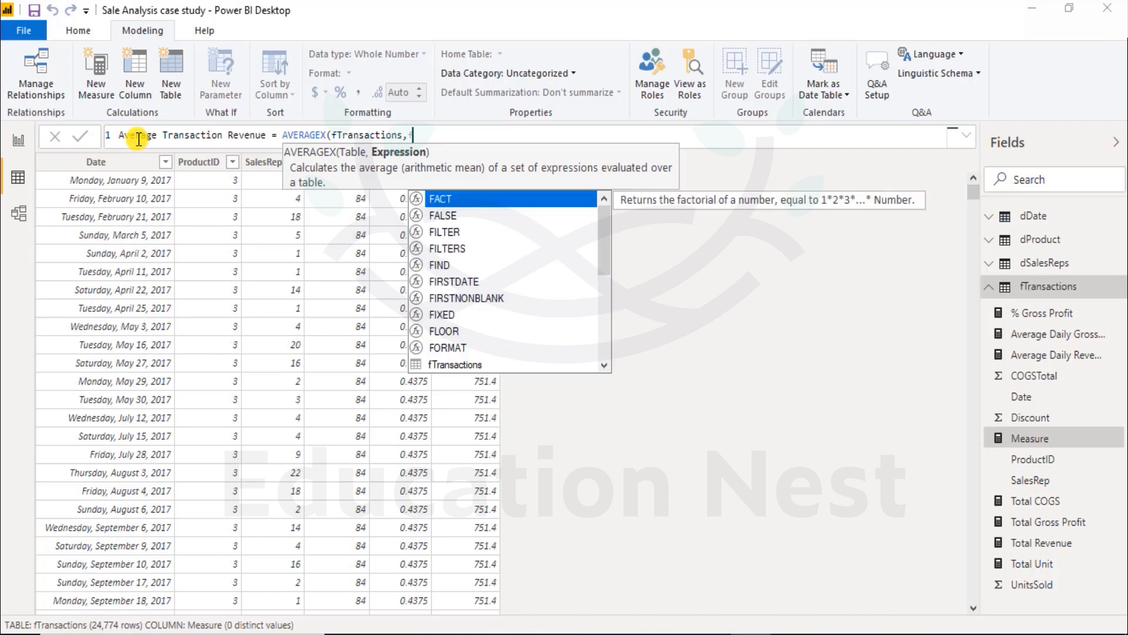
pyautogui.press('BackSpace')
pyautogui.write('(f')
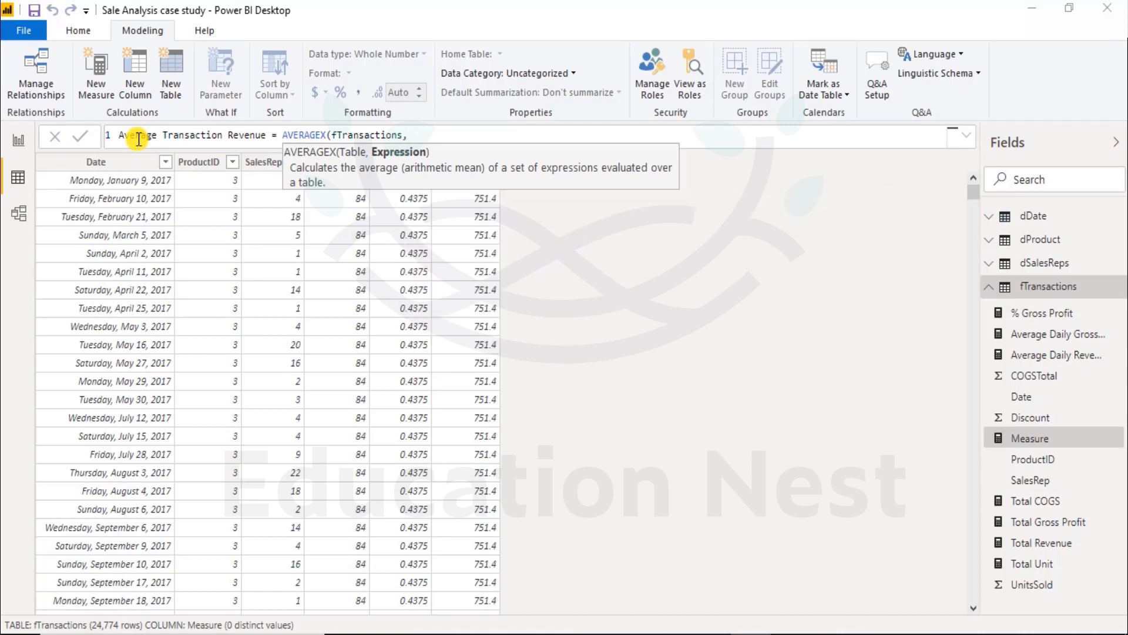
pyautogui.press('Down')
pyautogui.press('Down')
pyautogui.press('Down')
pyautogui.press('Down')
pyautogui.press('Down')
pyautogui.press('Down')
pyautogui.press('Down')
pyautogui.press('Down')
pyautogui.press('Down')
pyautogui.press('Down')
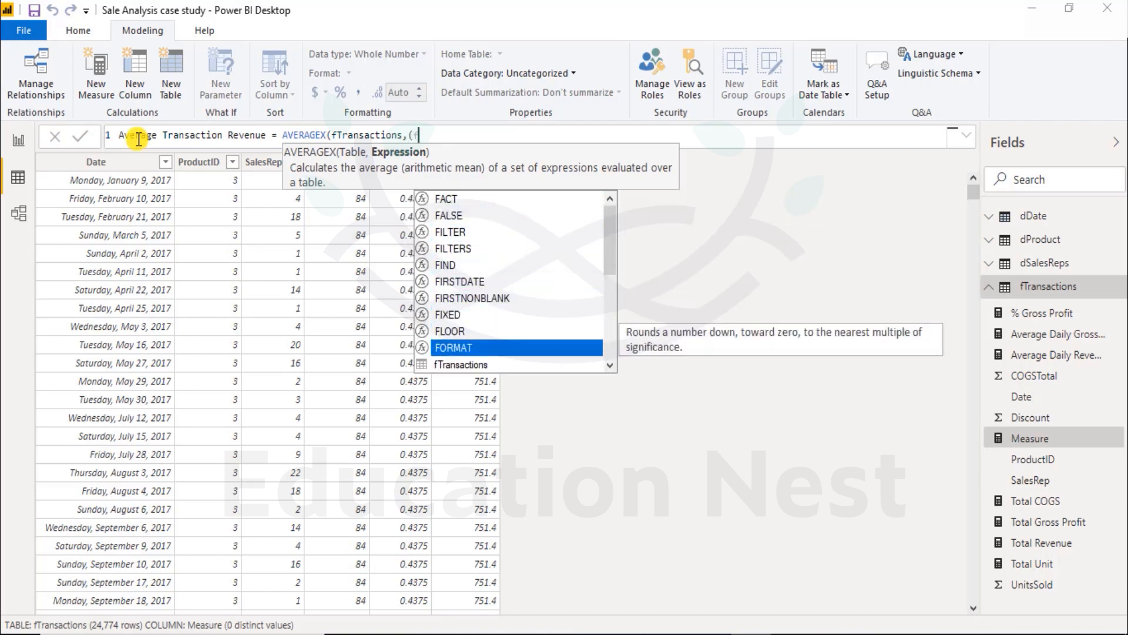
pyautogui.press('Tab')
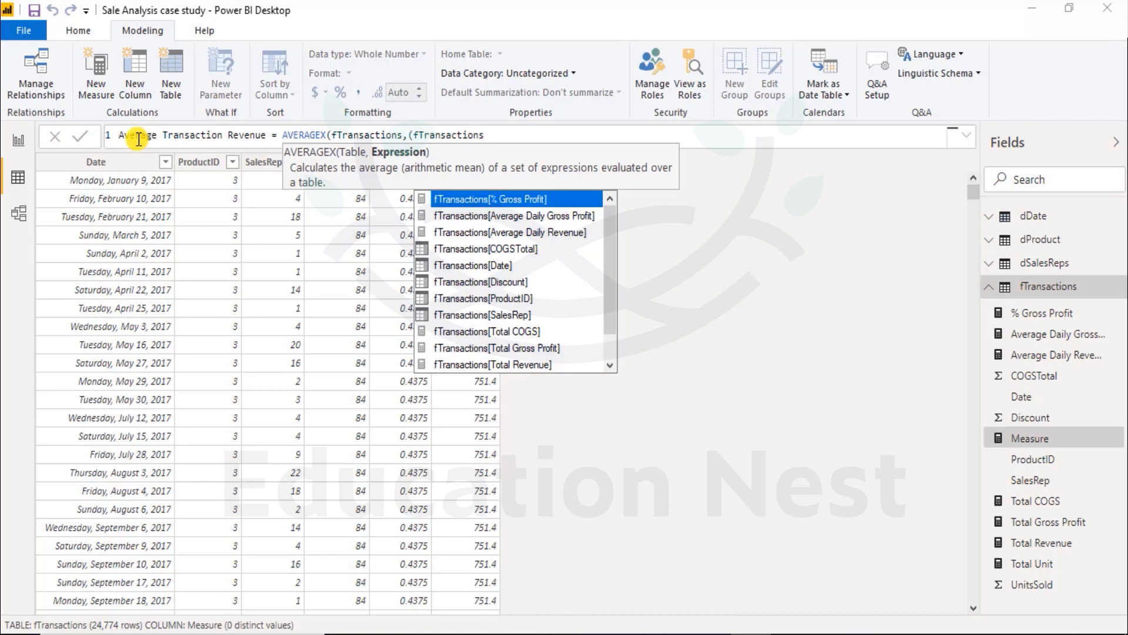
pyautogui.press('Down')
pyautogui.press('Down')
pyautogui.press('Down')
pyautogui.press('Down')
pyautogui.press('Down')
pyautogui.press('Down')
pyautogui.press('Down')
pyautogui.press('Down')
pyautogui.press('Down')
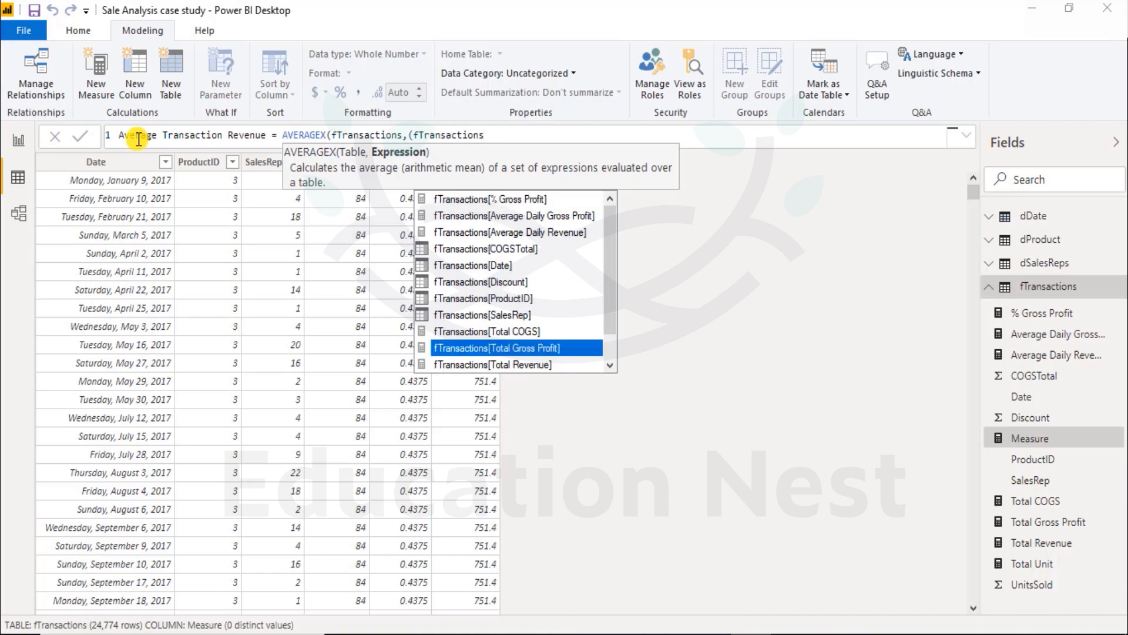
pyautogui.press('Up')
pyautogui.press('Up')
pyautogui.press('Down')
pyautogui.press('Down')
pyautogui.press('Down')
pyautogui.press('Down')
pyautogui.press('Down')
pyautogui.press('Up')
pyautogui.press('Down')
pyautogui.press('Tab')
pyautogui.write('*')
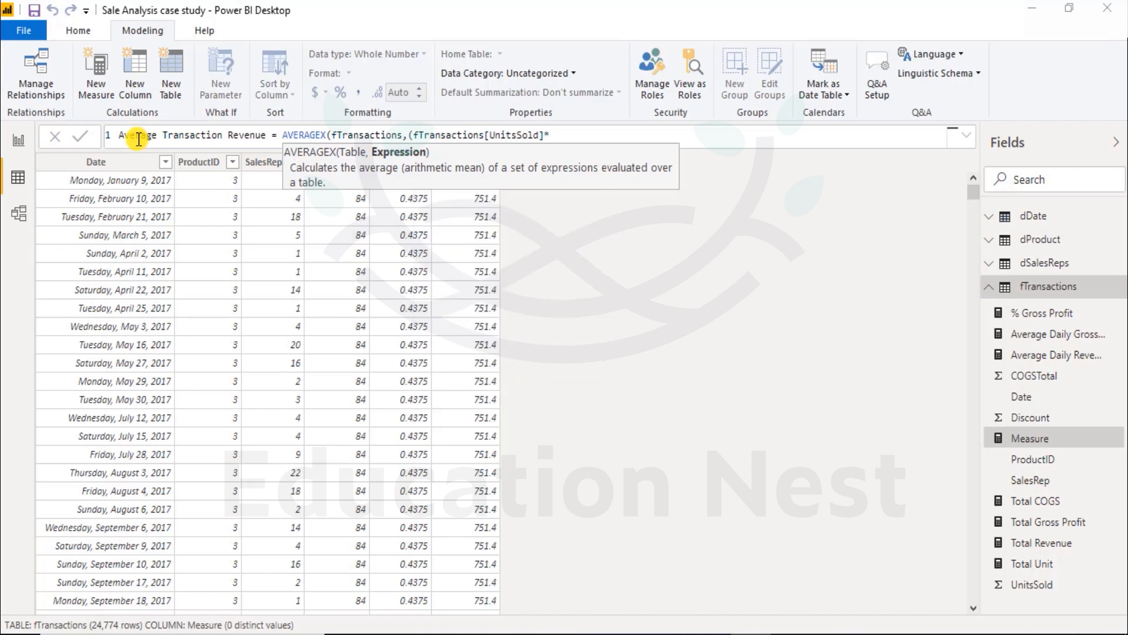
# - Add the RELATED function as the second factor, with dProduct[RetailPrice] as its column
pyautogui.write('re')
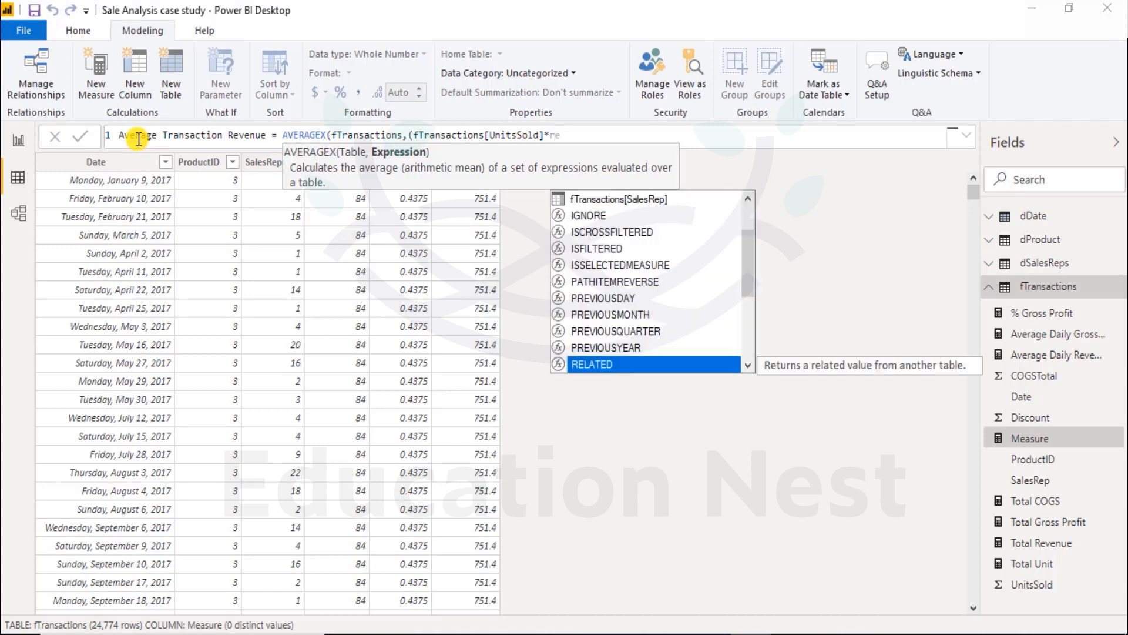
pyautogui.press('Tab')
pyautogui.write('dp')
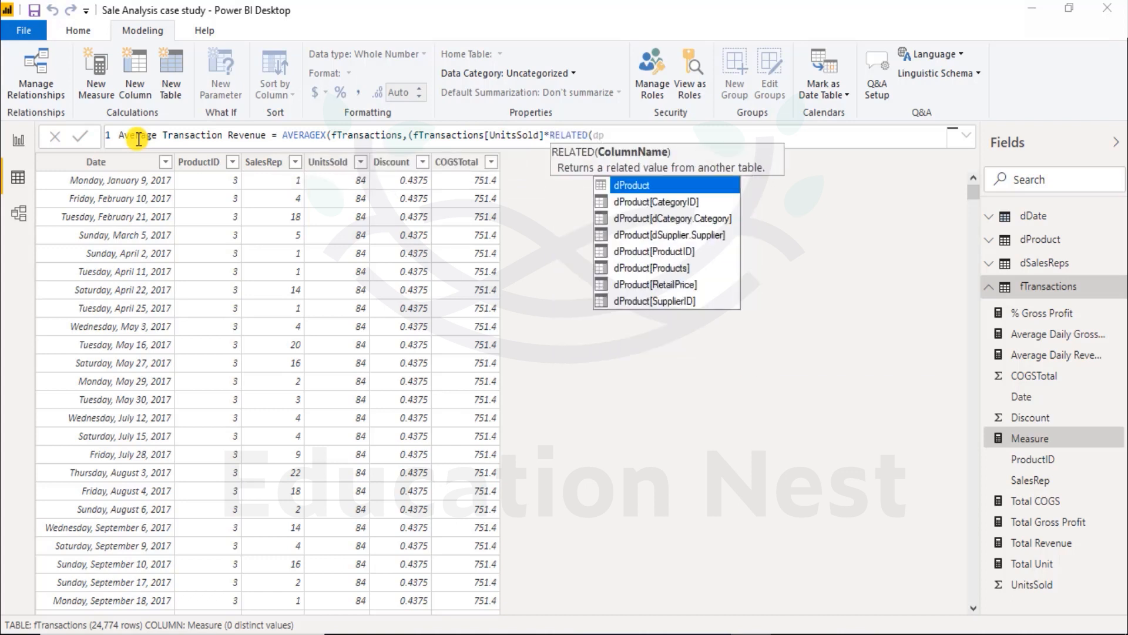
pyautogui.press('Tab')
pyautogui.press('Down')
pyautogui.press('Down')
pyautogui.press('Down')
pyautogui.press('Down')
pyautogui.press('Down')
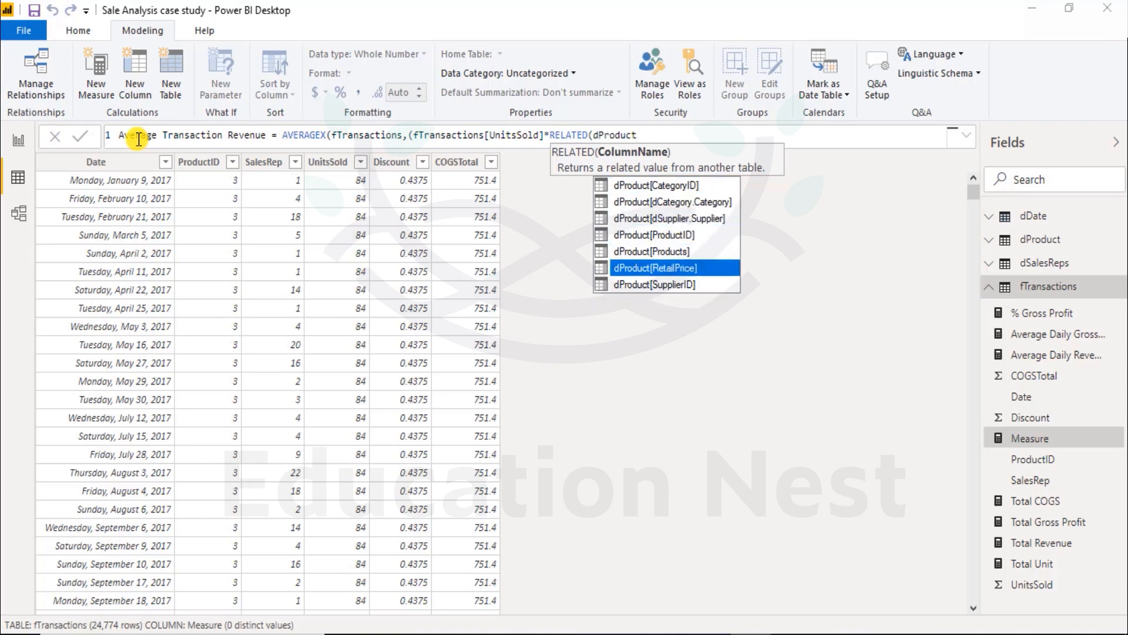
pyautogui.press('Tab')
# - Multiply the expression by the discount factor (1-fTransactions[Discount])
pyautogui.write('*')
pyautogui.write('(1-')
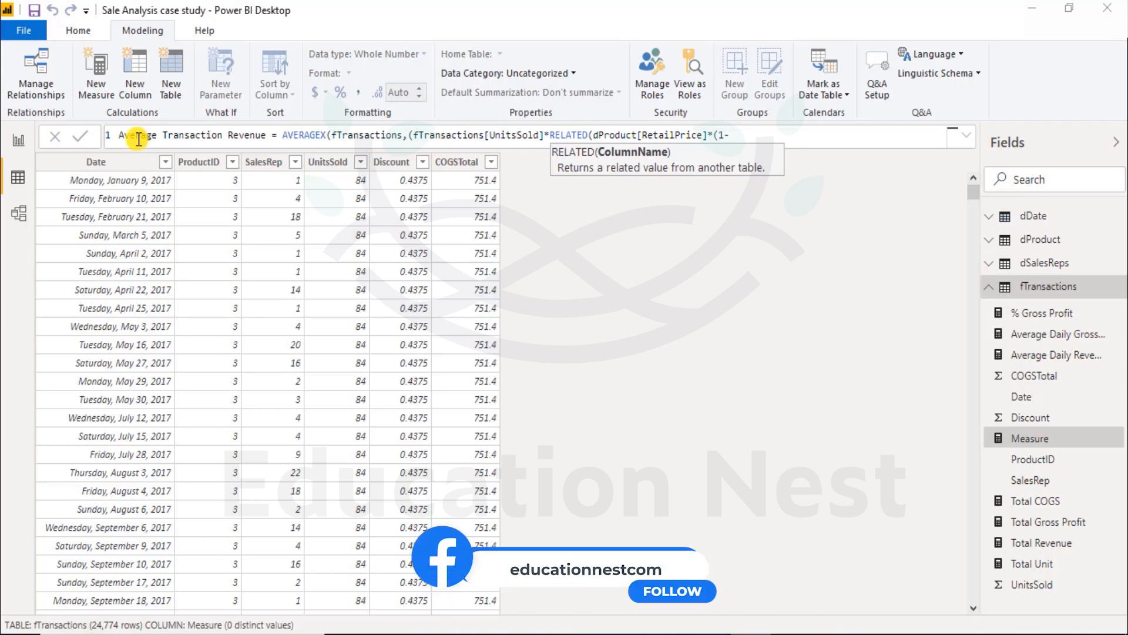
pyautogui.write('ft')
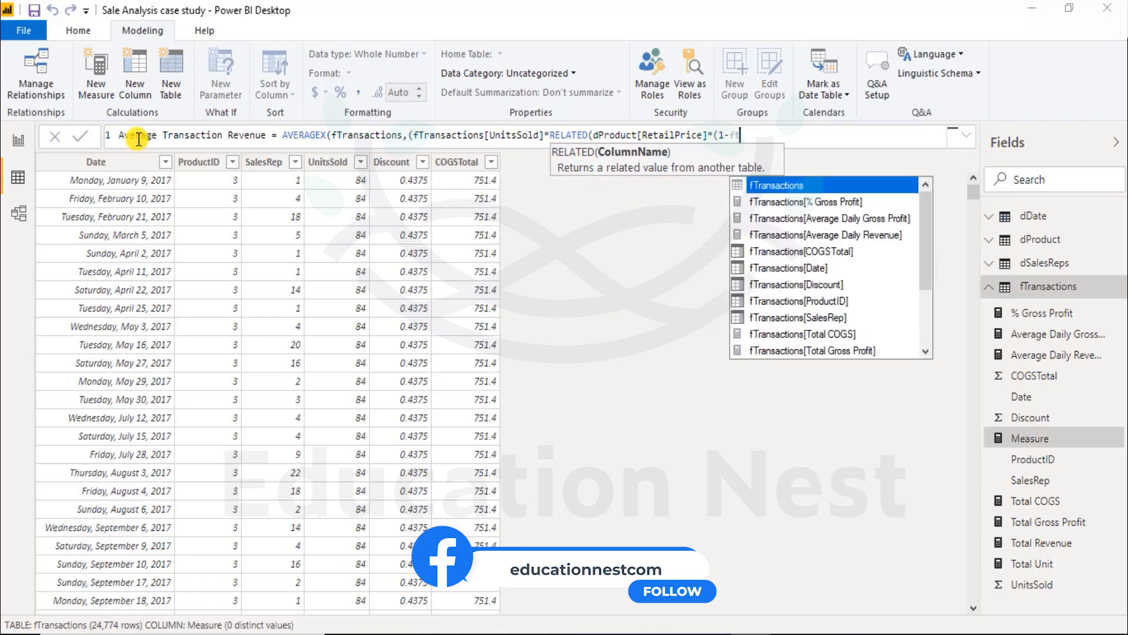
pyautogui.press('Tab')
pyautogui.press('Down')
pyautogui.press('Down')
pyautogui.press('Down')
pyautogui.press('Down')
pyautogui.press('Down')
pyautogui.press('Down')
pyautogui.press('Down')
pyautogui.press('Down')
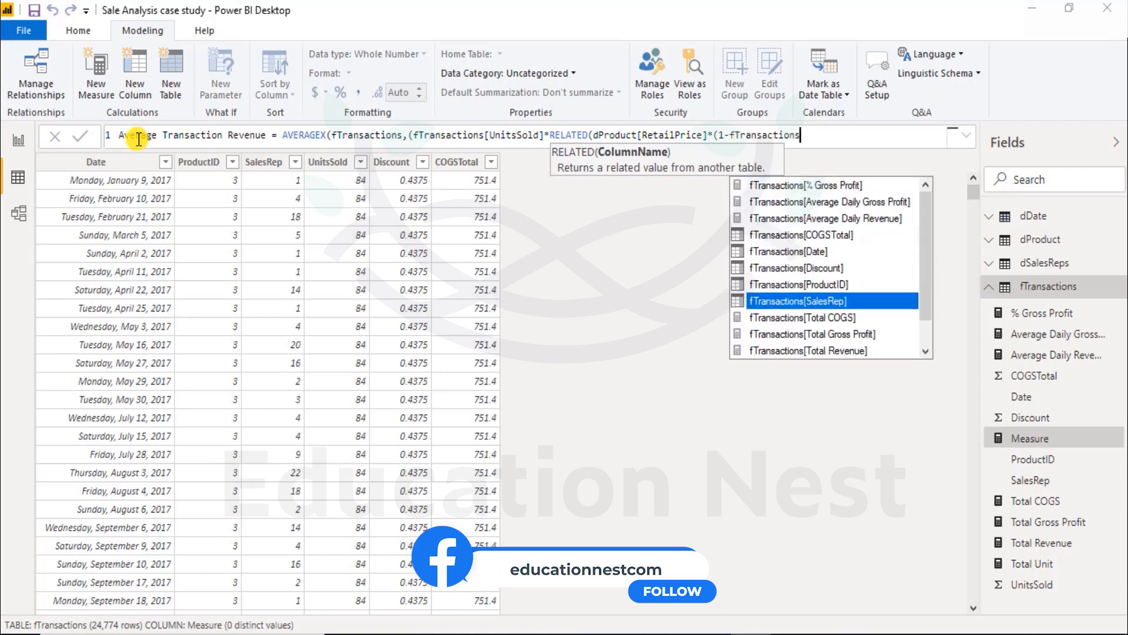
pyautogui.press('Up')
pyautogui.press('Up')
pyautogui.press('Up')
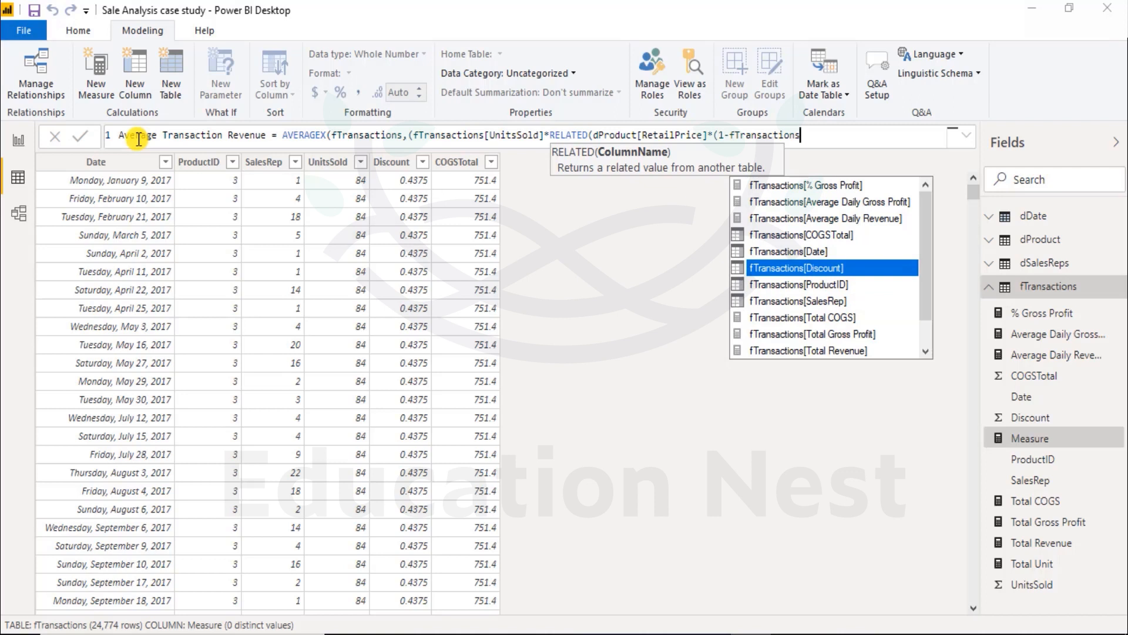
pyautogui.press('Tab')
pyautogui.write(')')
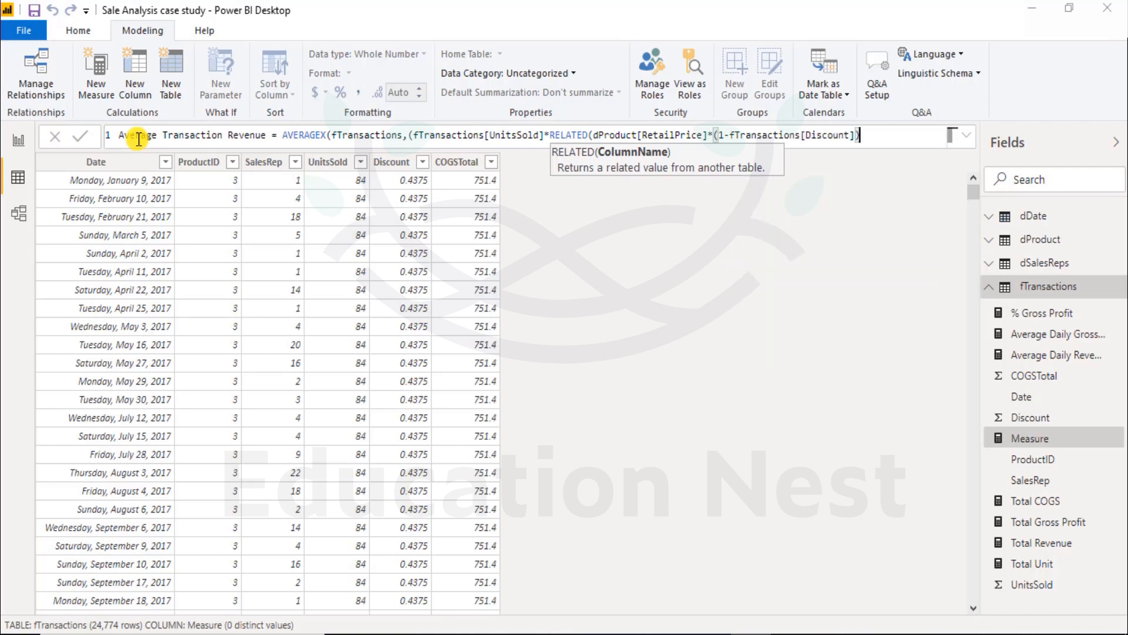
# - Insert the missing closing parenthesis of RELATED directly after dProduct[RetailPrice]
pyautogui.press('Left')
pyautogui.press('Left')
pyautogui.press('Left')
pyautogui.press('Left')
pyautogui.press('Left')
pyautogui.press('Left')
pyautogui.press('Left')
pyautogui.press('Left')
pyautogui.press('Left')
pyautogui.press('Left')
pyautogui.press('Left')
pyautogui.press('Left')
pyautogui.press('Left')
pyautogui.press('Left')
pyautogui.press('Left')
pyautogui.press('Left')
pyautogui.press('Left')
pyautogui.press('Left')
pyautogui.press('Left')
pyautogui.press('Left')
pyautogui.press('Left')
pyautogui.write(')')
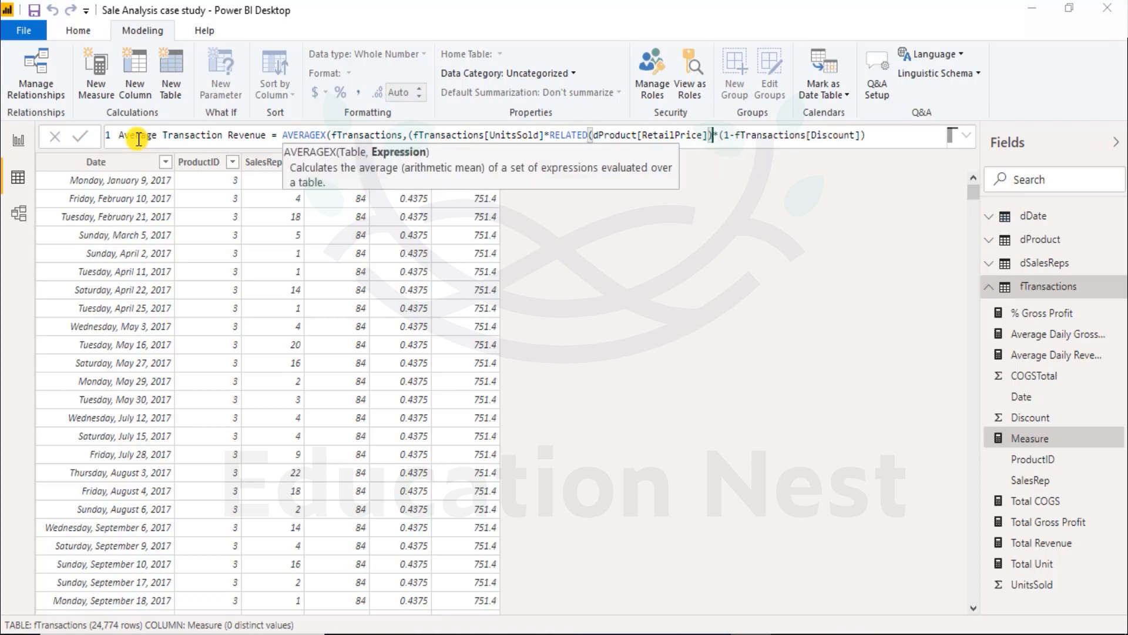
# - Insert round( directly before the parenthesised fTransactions[UnitsSold] expression inside AVERAGEX
pyautogui.press('Left')
pyautogui.press('Left')
pyautogui.press('Left')
pyautogui.press('Left')
pyautogui.press('Left')
pyautogui.press('Left')
pyautogui.press('Left')
pyautogui.press('Left')
pyautogui.press('Left')
pyautogui.press('Left')
pyautogui.press('Left')
pyautogui.press('Left')
pyautogui.press('Left')
pyautogui.press('Left')
pyautogui.press('Left')
pyautogui.press('Left')
pyautogui.press('Left')
pyautogui.press('Left')
pyautogui.press('Left')
pyautogui.press('Left')
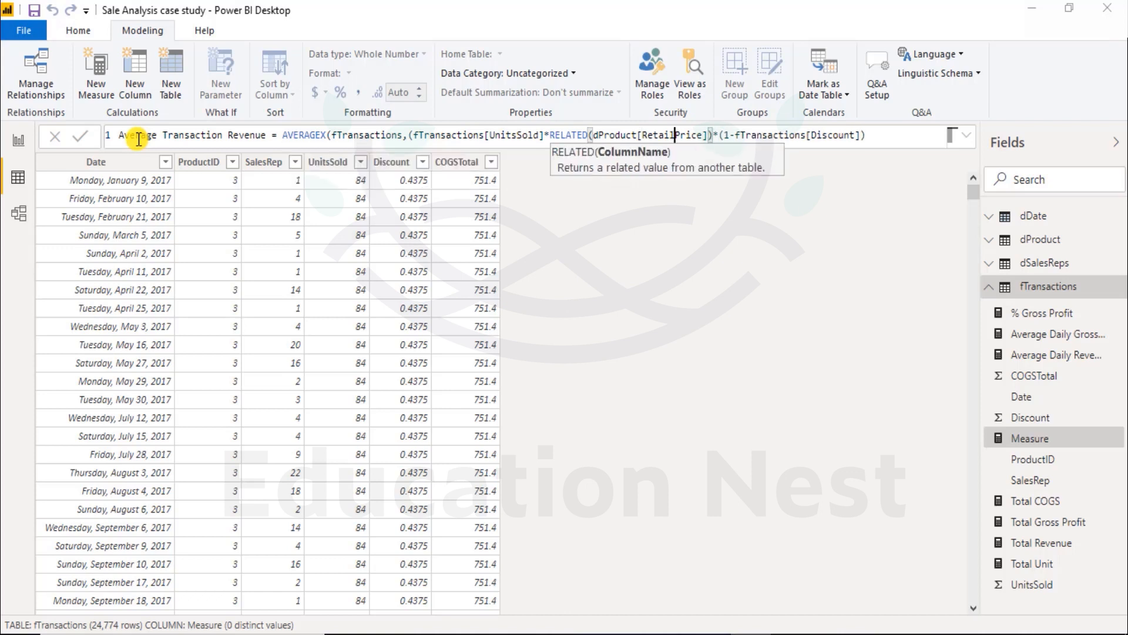
pyautogui.press('Left')
pyautogui.press('Left')
pyautogui.press('Left')
pyautogui.press('Left')
pyautogui.press('Left')
pyautogui.press('Left')
pyautogui.press('Left')
pyautogui.press('Left')
pyautogui.press('Left')
pyautogui.press('Left')
pyautogui.press('Left')
pyautogui.press('Left')
pyautogui.press('Left')
pyautogui.press('Left')
pyautogui.press('Left')
pyautogui.press('Left')
pyautogui.press('Left')
pyautogui.press('Left')
pyautogui.press('Left')
pyautogui.press('Left')
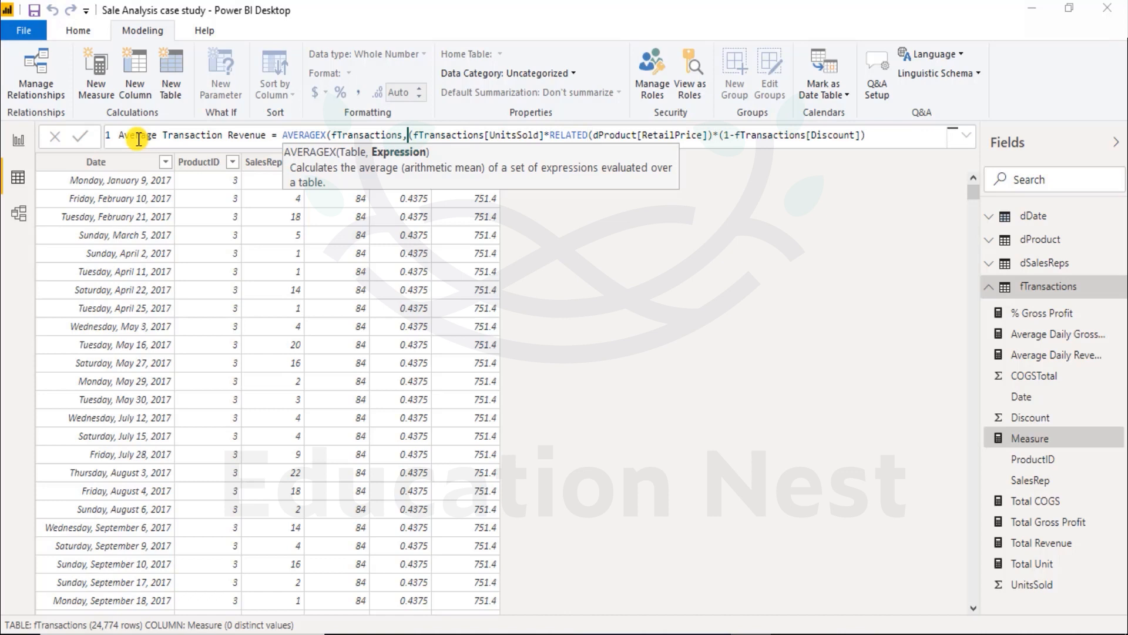
pyautogui.write('round(')
# - Add 2 as the number of digits after the discount factor, close the functions and commit the Average Transaction Revenue formula
pyautogui.press('Right')
pyautogui.press('Right')
pyautogui.press('Right')
pyautogui.press('Right')
pyautogui.press('Right')
pyautogui.press('Right')
pyautogui.press('Right')
pyautogui.press('Right')
pyautogui.press('Right')
pyautogui.press('Right')
pyautogui.press('Right')
pyautogui.press('Right')
pyautogui.press('Right')
pyautogui.press('Right')
pyautogui.press('Right')
pyautogui.press('Right')
pyautogui.press('Right')
pyautogui.press('Right')
pyautogui.press('Right')
pyautogui.press('Right')
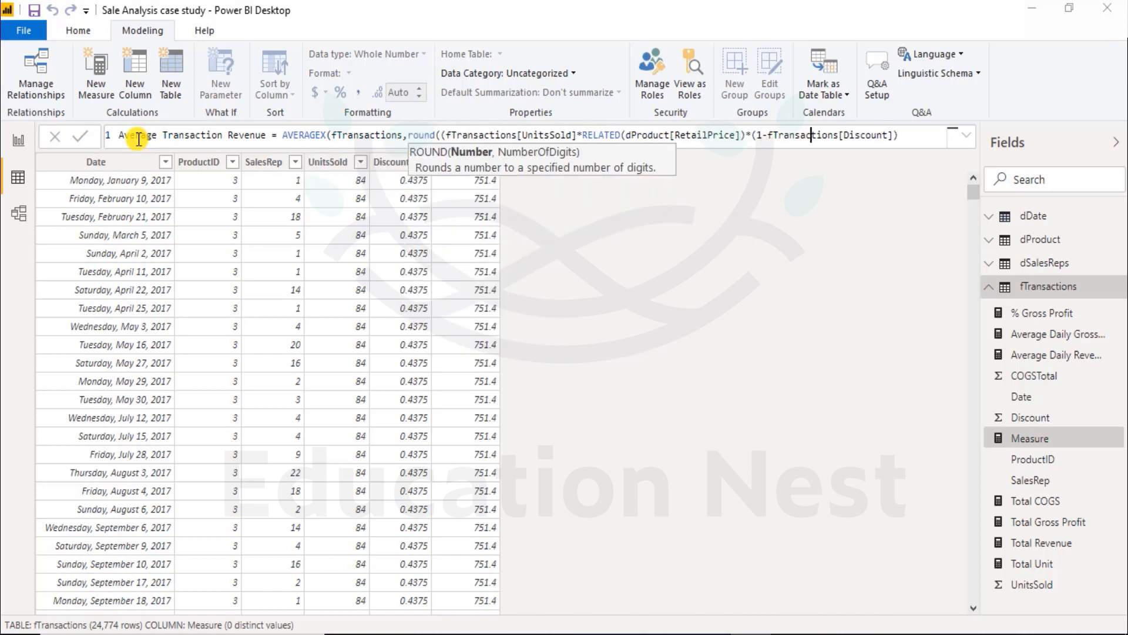
pyautogui.press('Right')
pyautogui.press('Right')
pyautogui.press('Right')
pyautogui.press('Right')
pyautogui.press('Right')
pyautogui.write(',2) )')
pyautogui.press('Return')
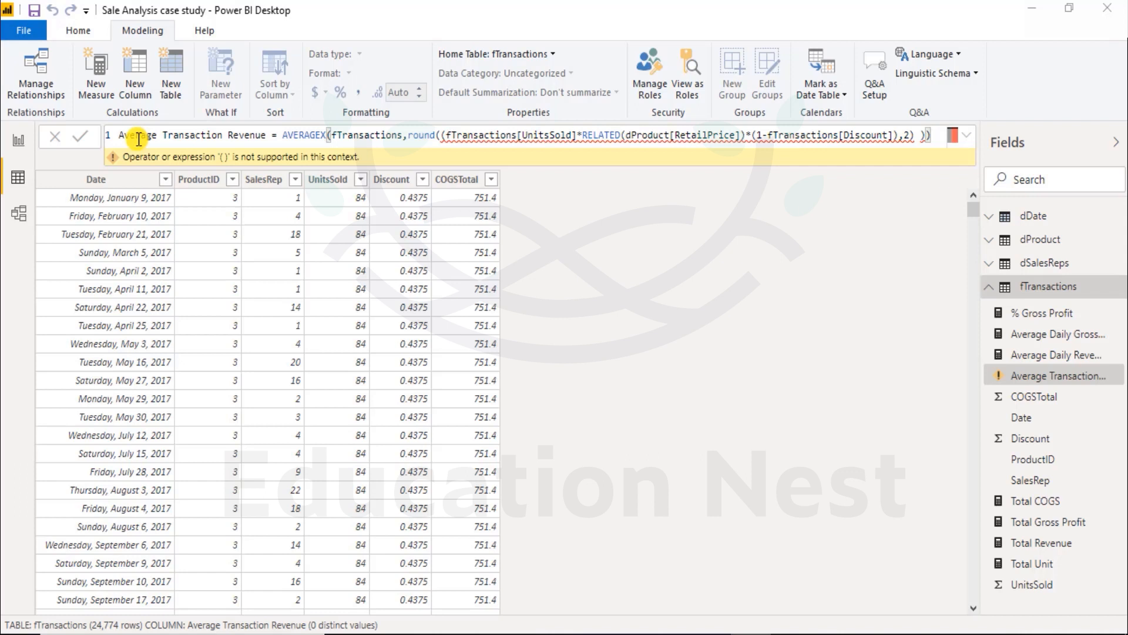
# - Remove the surplus parentheses after ROUND and at the formula's end, and format the measure as $ English (United States)
pyautogui.click(921, 134)
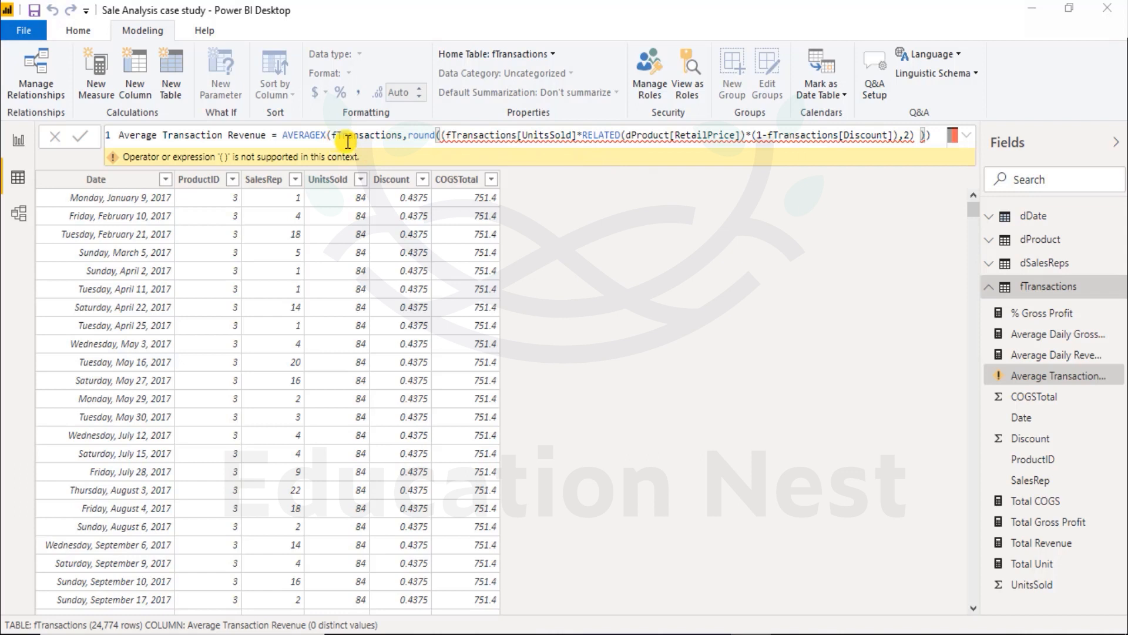
pyautogui.click(448, 136)
pyautogui.press('BackSpace')
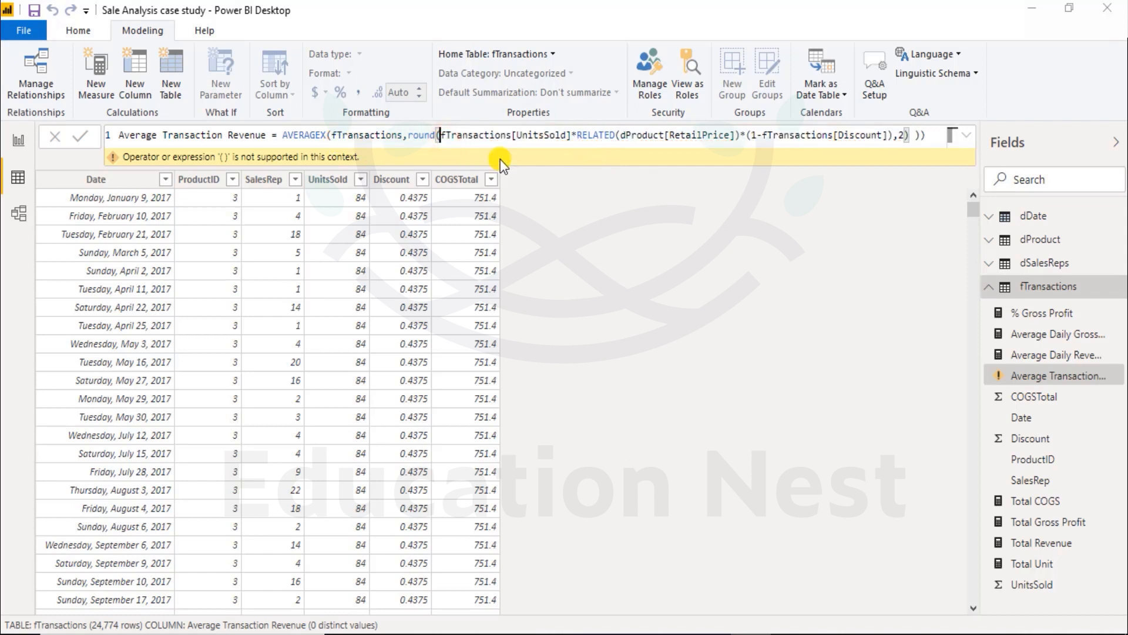
pyautogui.click(926, 133)
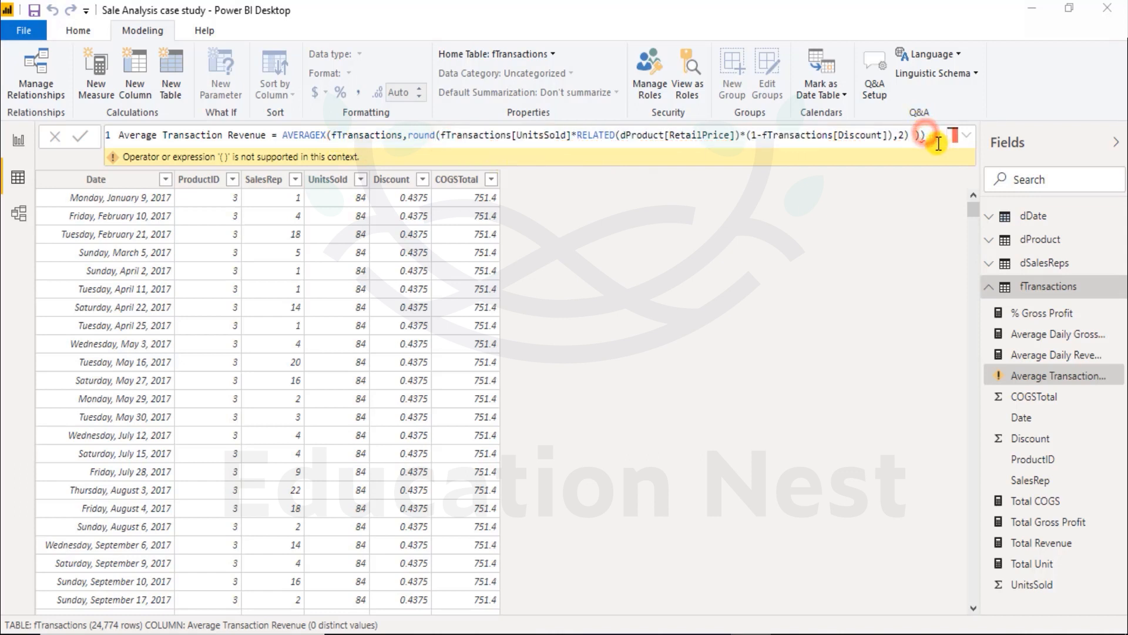
pyautogui.press('Return')
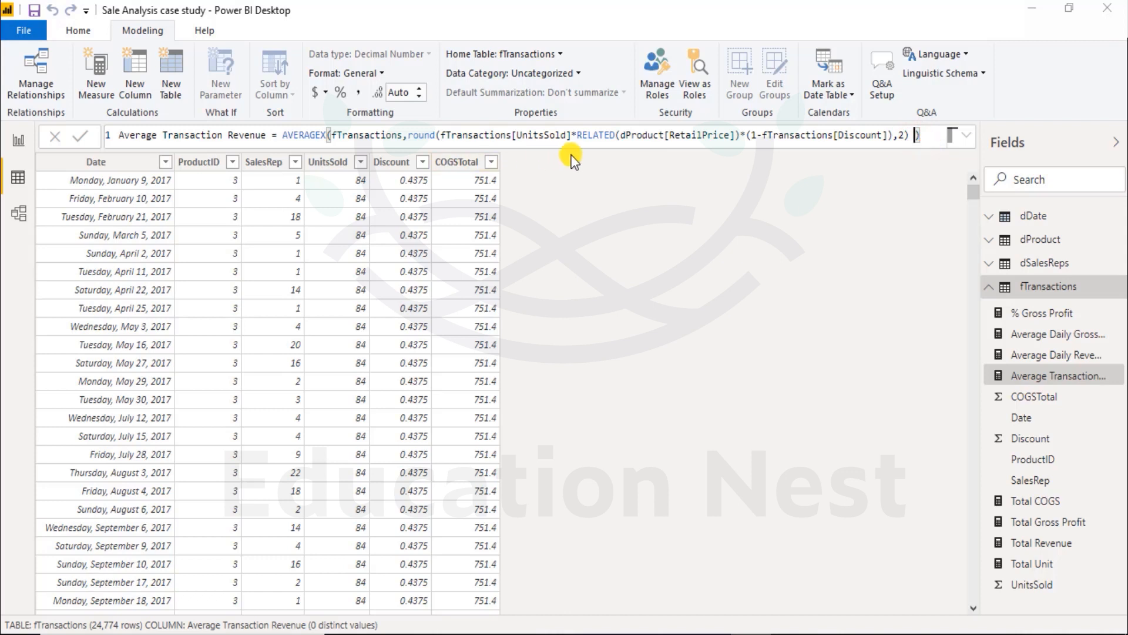
pyautogui.click(325, 94)
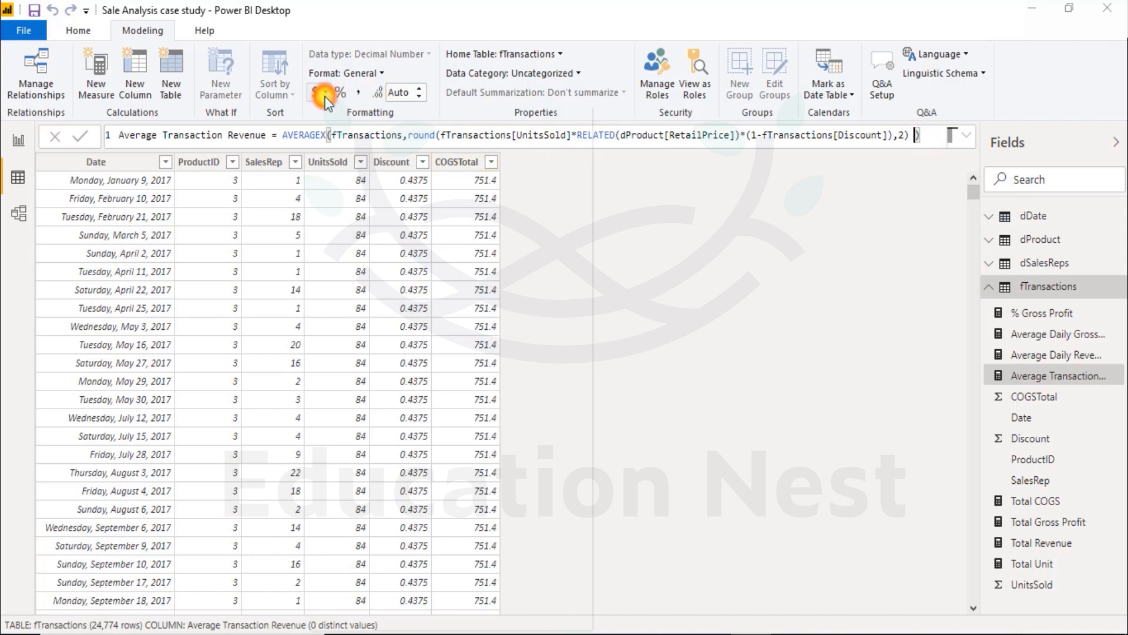
pyautogui.click(361, 237)
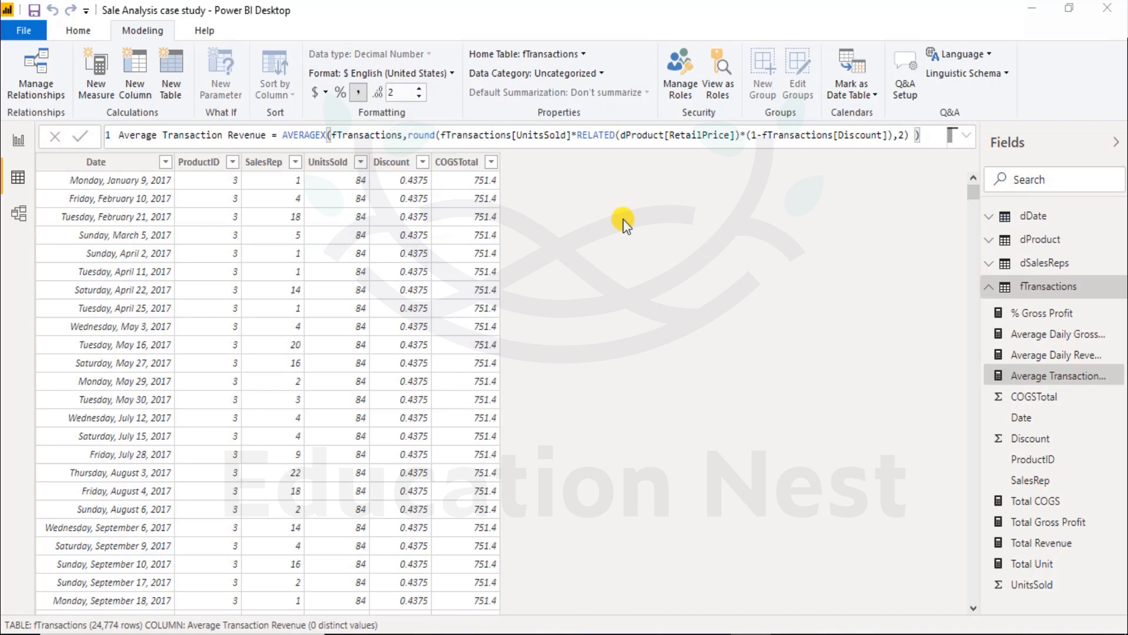
# - Create a new measure named "rolling 12 Month average Transaction Revenue" in fTransactions
pyautogui.click(95, 75)
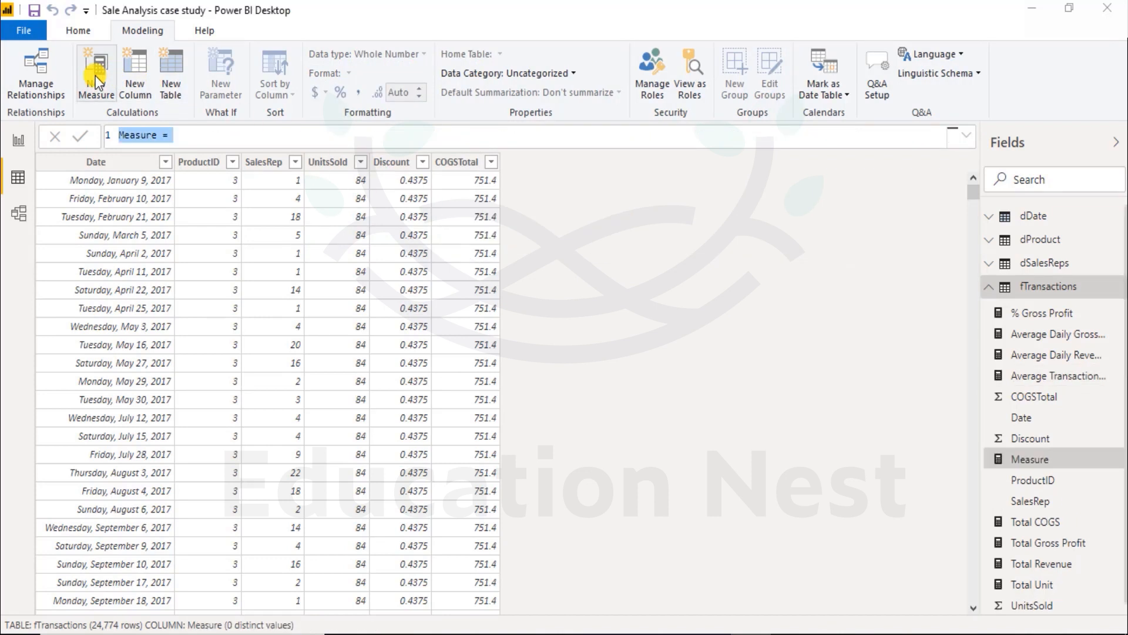
pyautogui.doubleClick(144, 135)
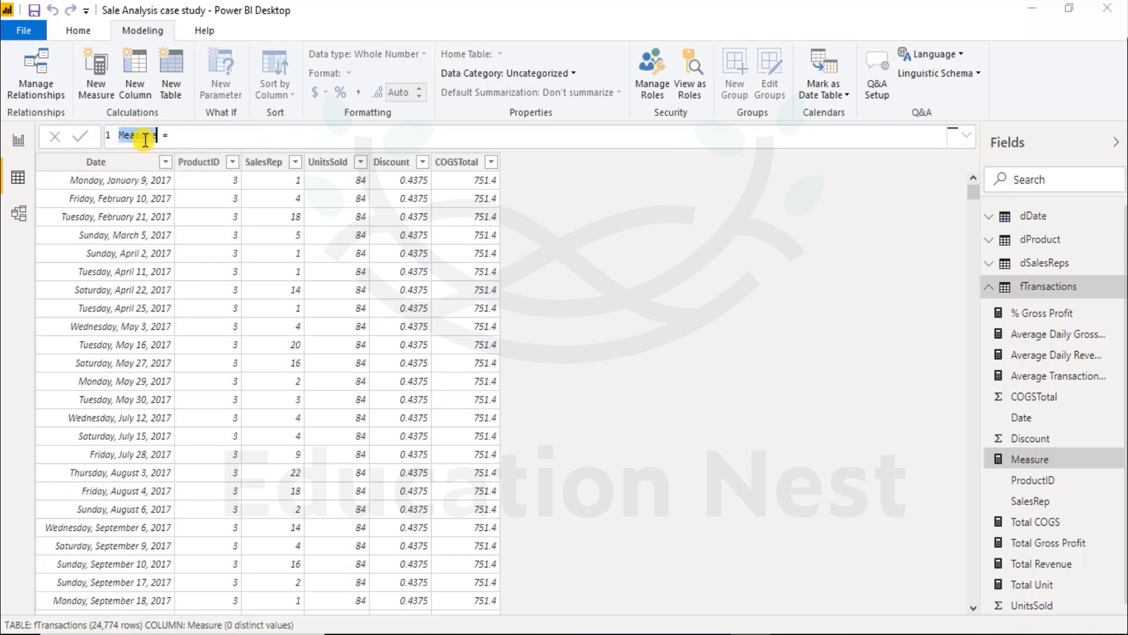
pyautogui.write('rol')
pyautogui.write('ling 12 ')
pyautogui.write('month')
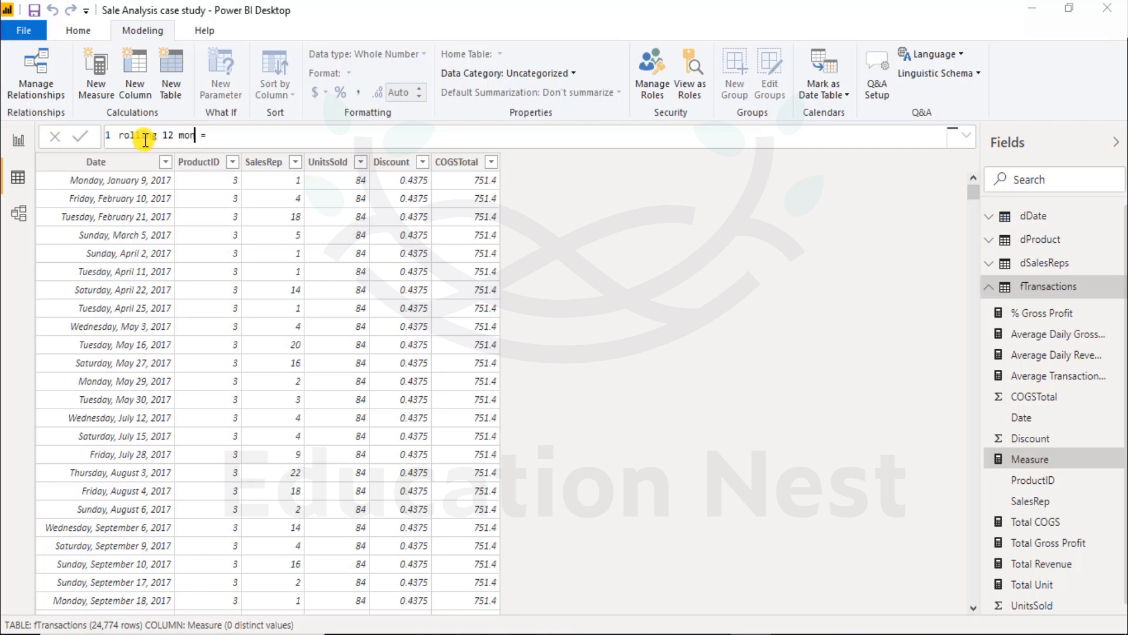
pyautogui.press('Left')
pyautogui.press('Left')
pyautogui.press('Left')
pyautogui.press('Left')
pyautogui.hotkey('shift', 'Left')
pyautogui.write('M')
pyautogui.press('Right')
pyautogui.press('Right')
pyautogui.press('Right')
pyautogui.press('Right')
pyautogui.write('average Transaction ')
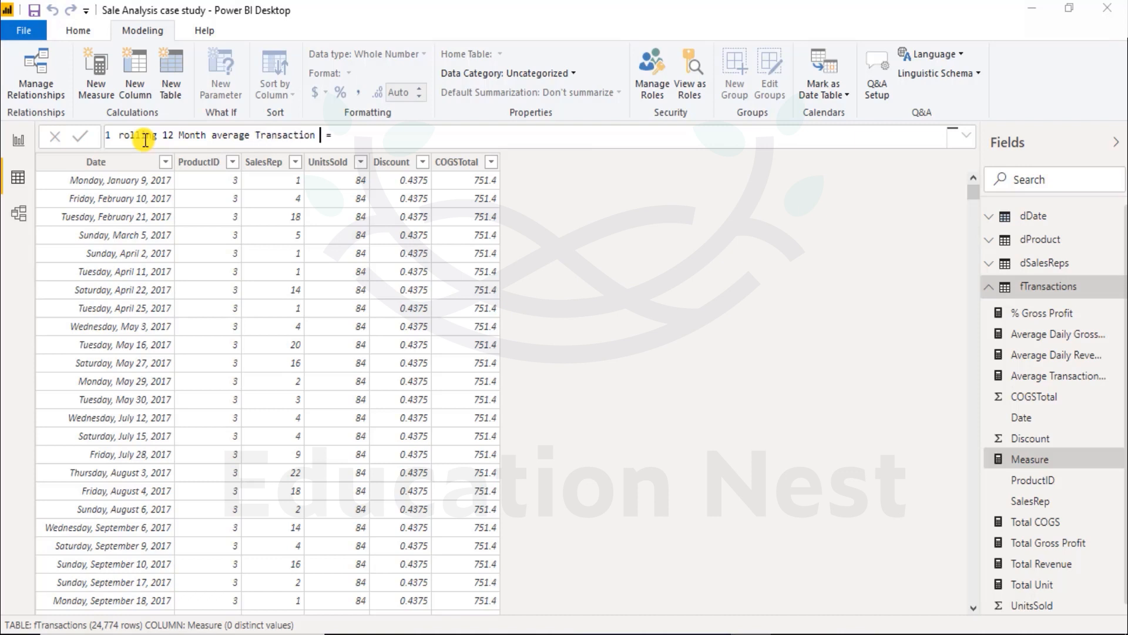
pyautogui.write('Revenue')
# - Start the measure's formula with CALCULATE, using the [Average Transaction Revenue] measure as its expression
pyautogui.press('End')
pyautogui.write('C')
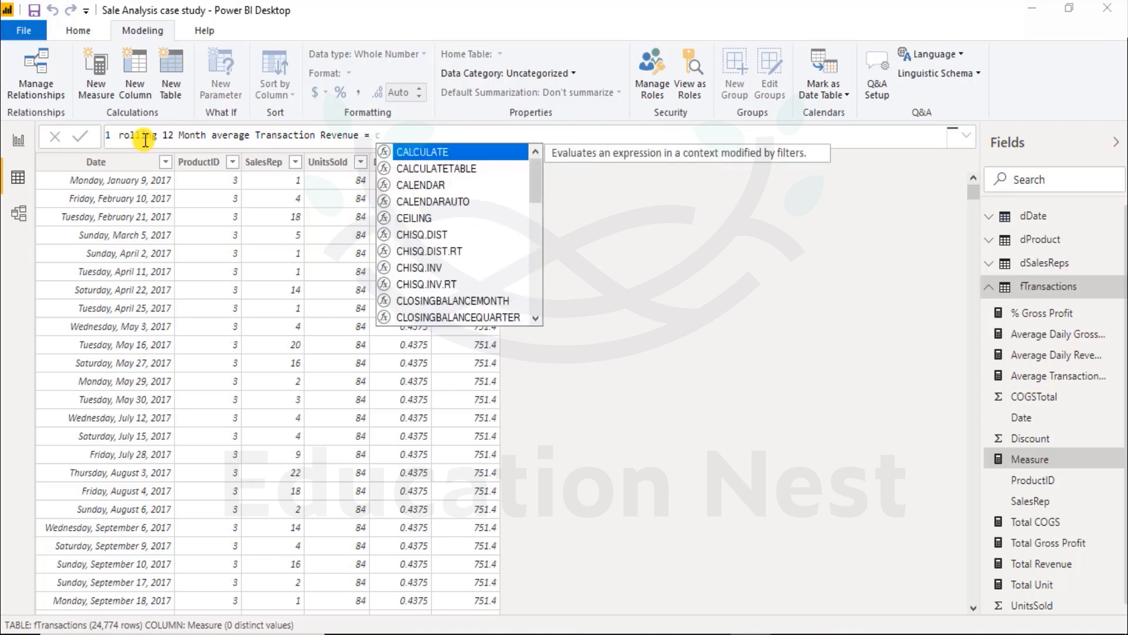
pyautogui.press('Tab')
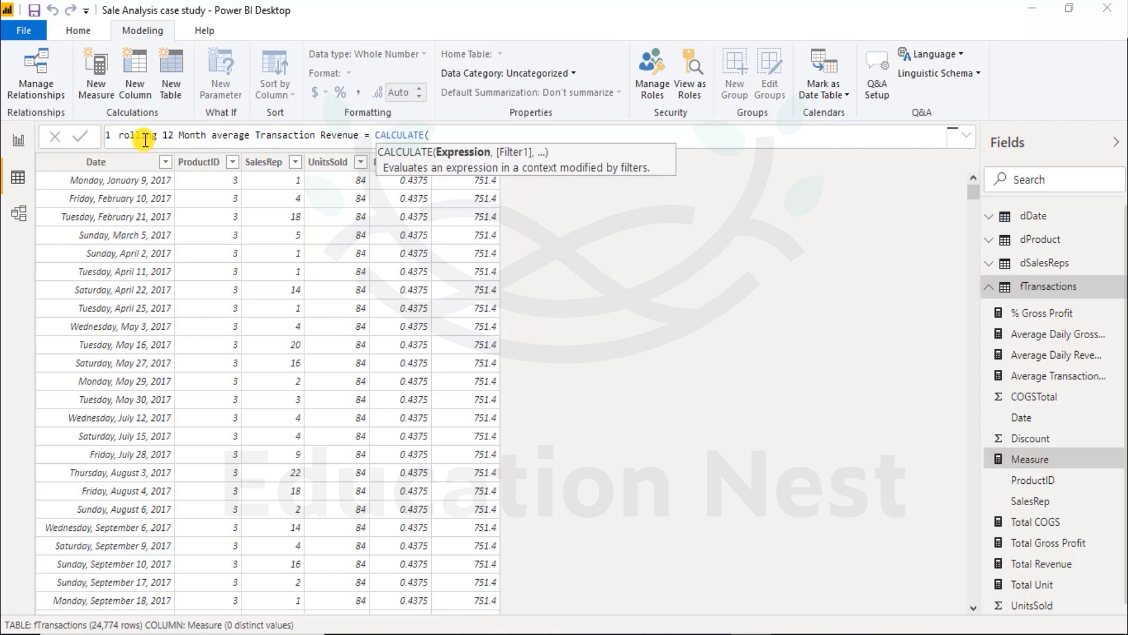
pyautogui.write('(')
pyautogui.press('BackSpace')
pyautogui.write('(')
pyautogui.press('BackSpace')
pyautogui.write('[')
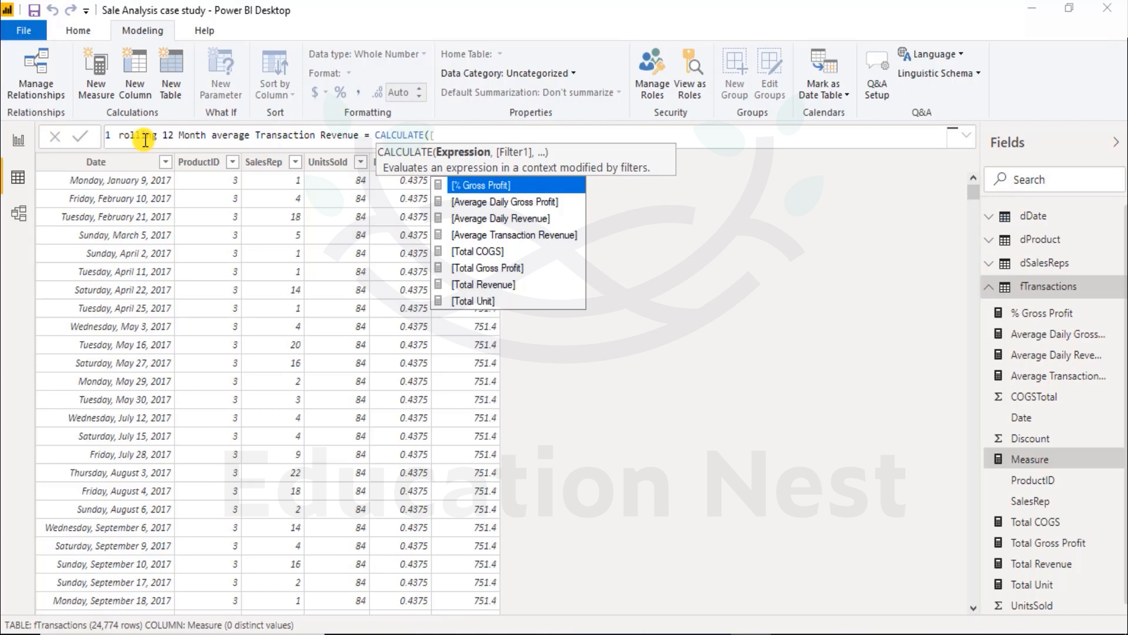
pyautogui.press('Down')
pyautogui.press('Down')
pyautogui.press('Down')
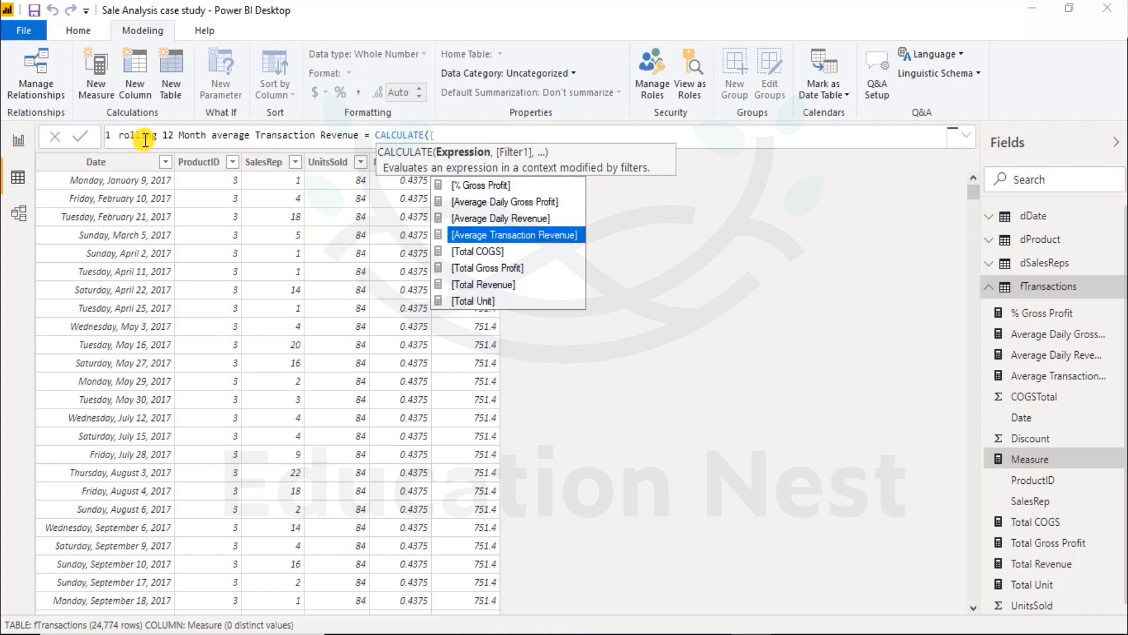
pyautogui.press('Tab')
pyautogui.write(',')
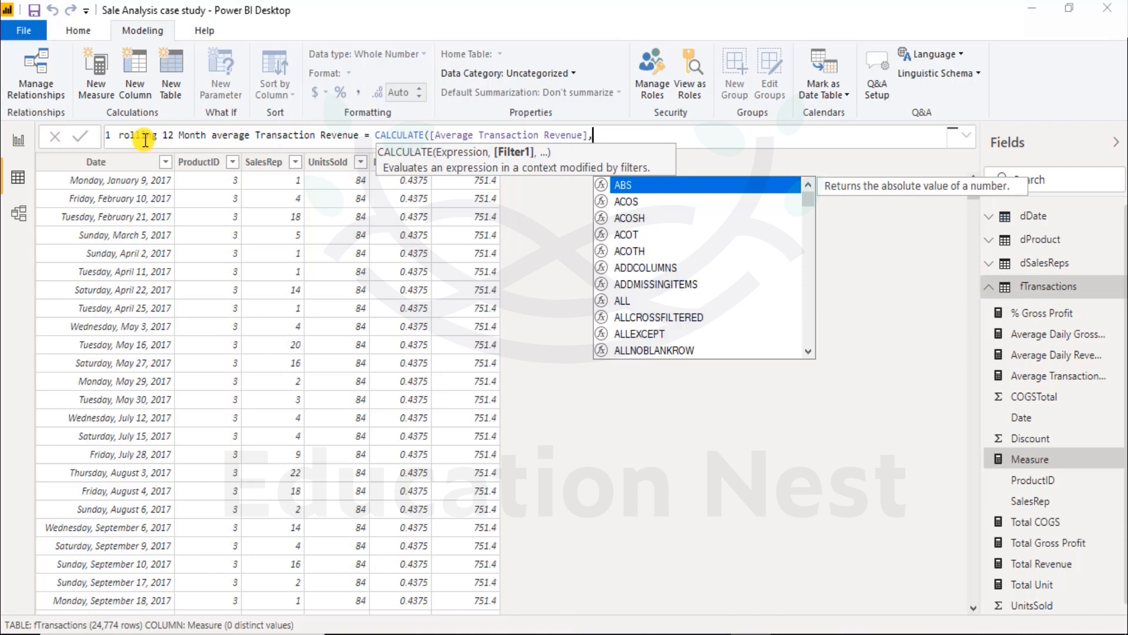
# - Add DATESINPERIOD as the CALCULATE filter, with dDate[Date] as its dates argument
pyautogui.write('date')
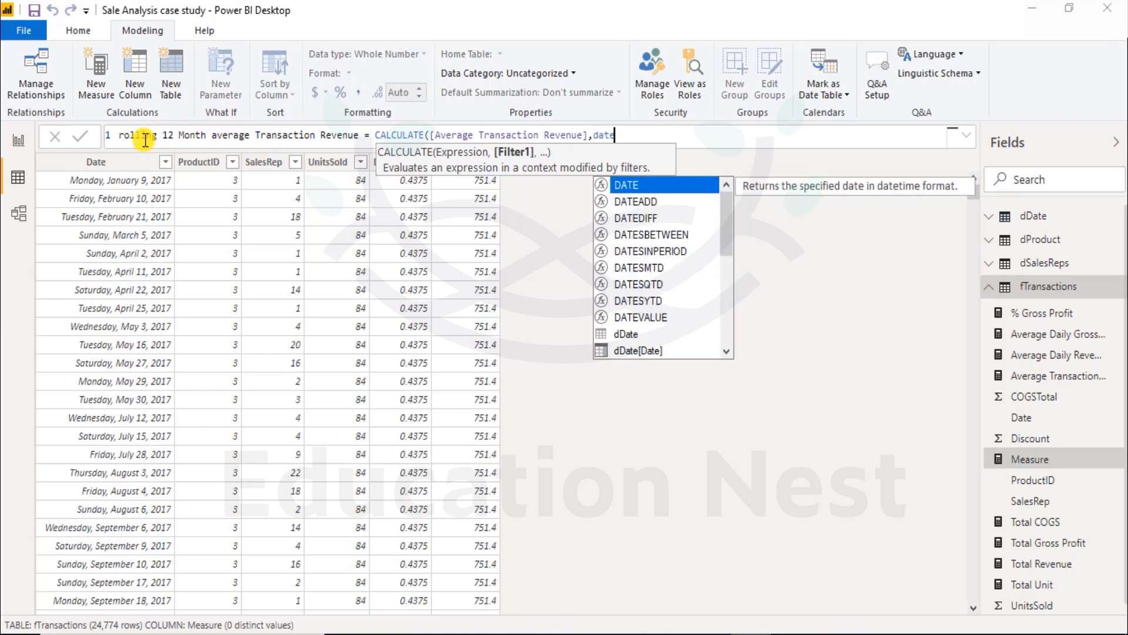
pyautogui.press('Down')
pyautogui.press('Down')
pyautogui.press('Down')
pyautogui.press('Down')
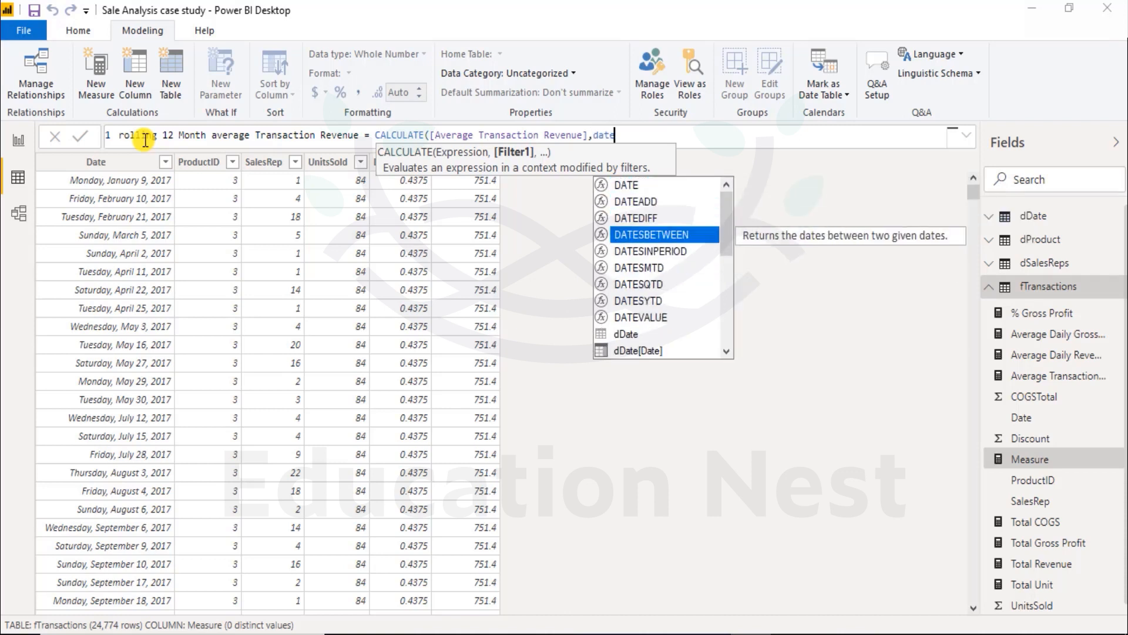
pyautogui.press('Tab')
pyautogui.write('d')
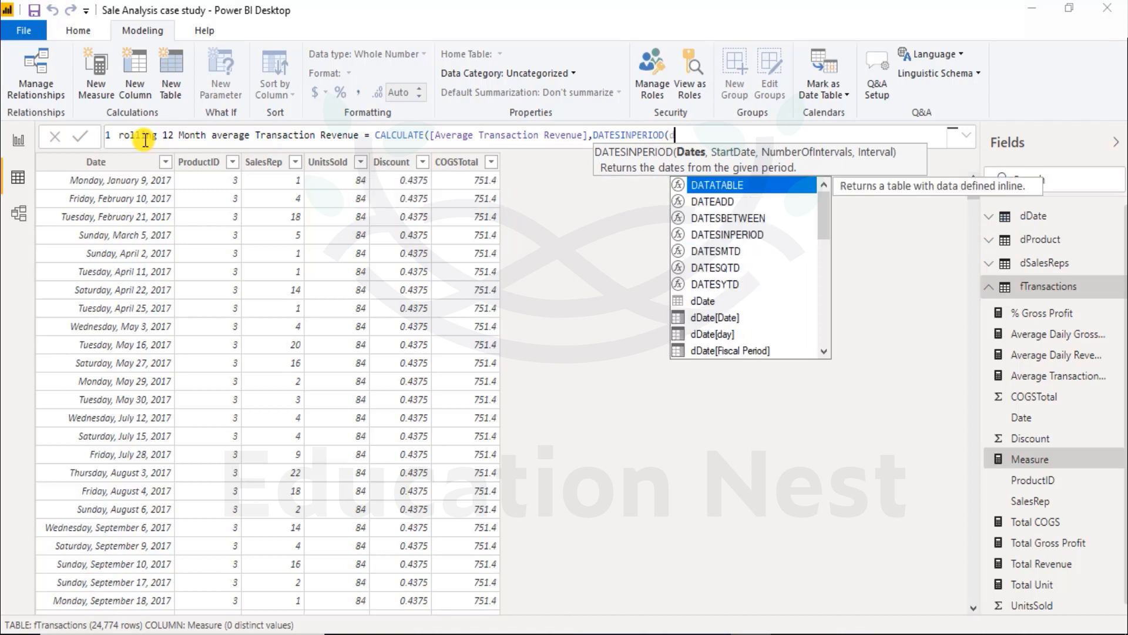
pyautogui.press('Down')
pyautogui.press('Down')
pyautogui.press('Down')
pyautogui.press('Down')
pyautogui.press('Down')
pyautogui.press('Down')
pyautogui.press('Down')
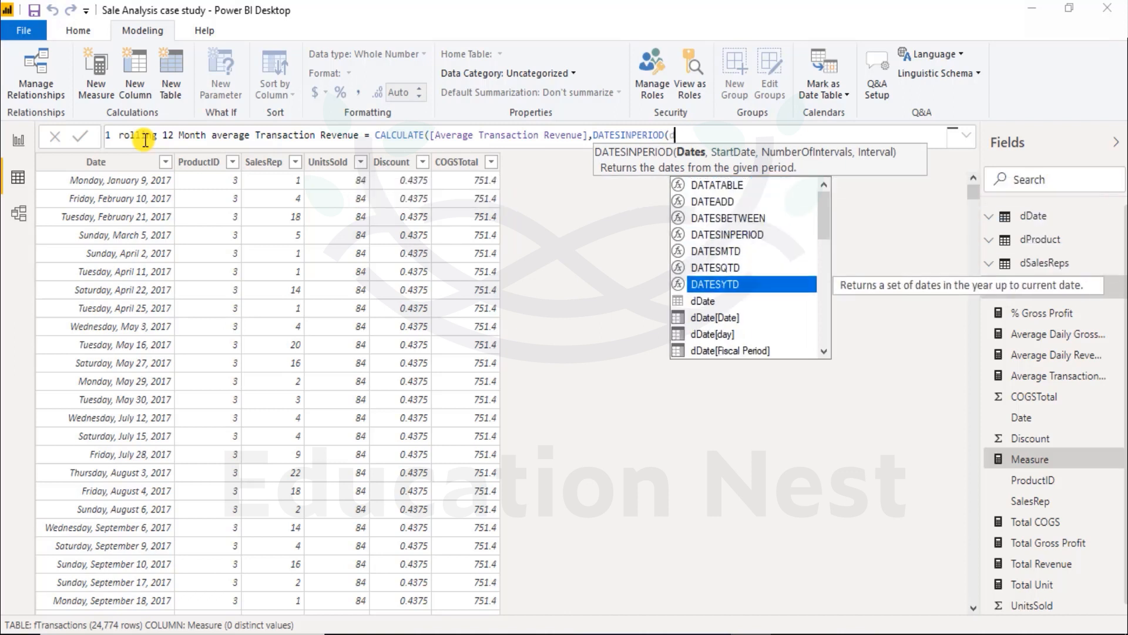
pyautogui.press('Down')
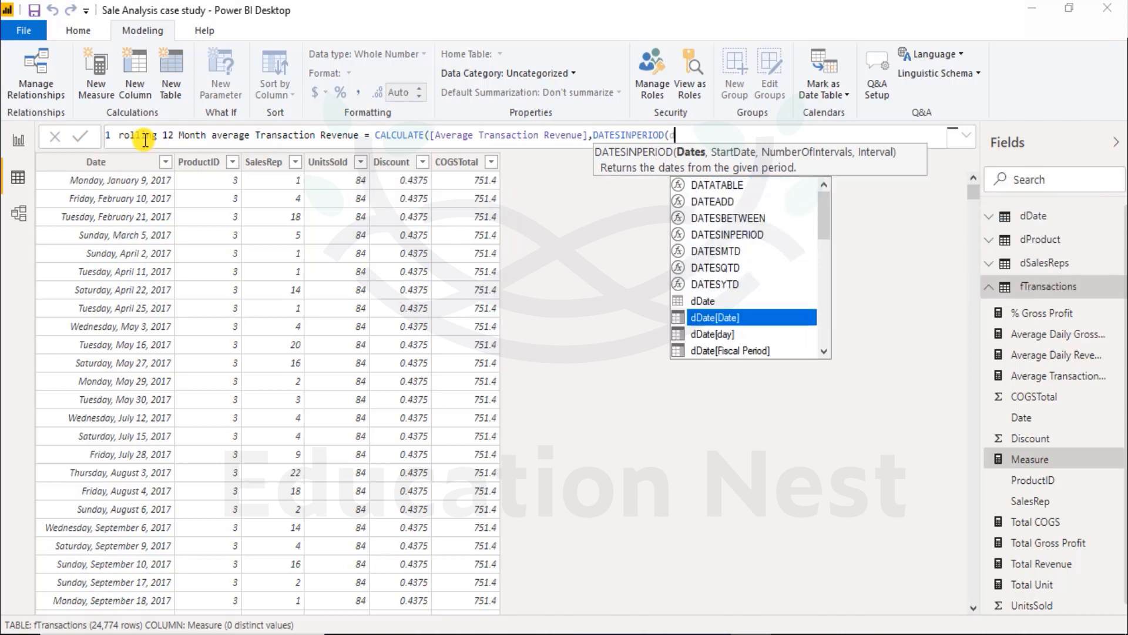
pyautogui.press('Tab')
pyautogui.write(',')
# - Set the start date argument of DATESINPERIOD to LASTDATE(dDate[Date])
pyautogui.write('last')
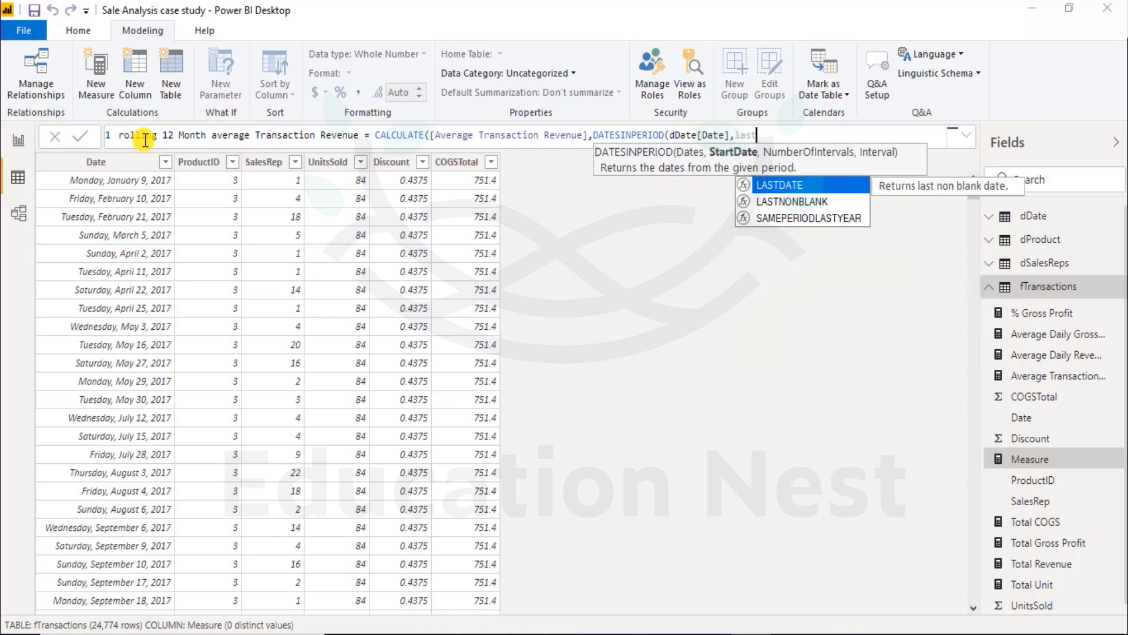
pyautogui.press('Tab')
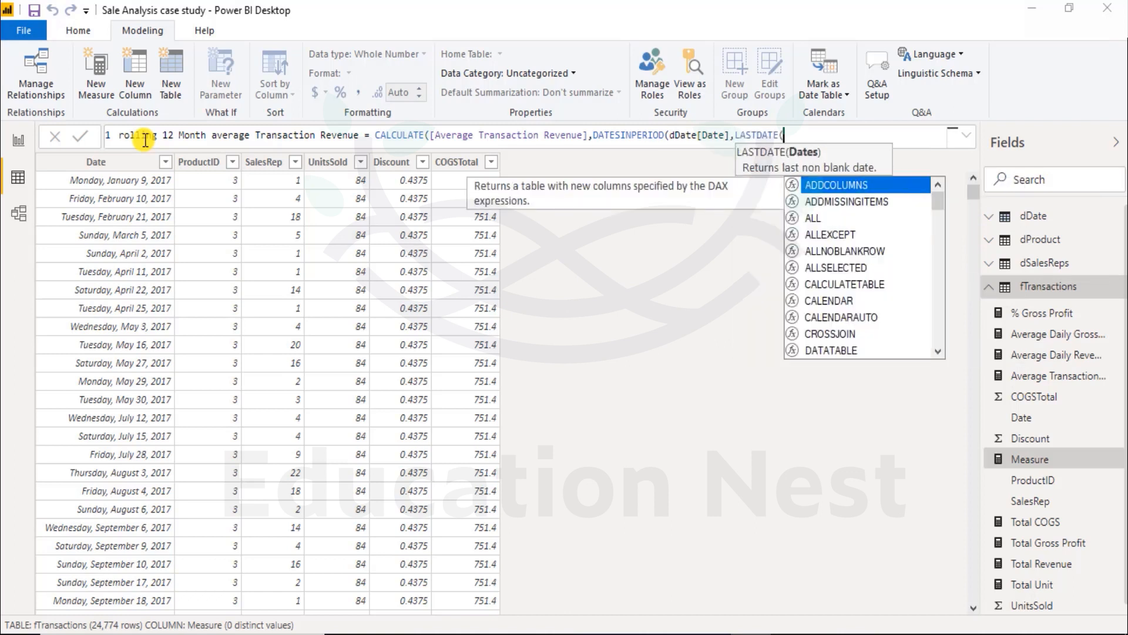
pyautogui.write('d')
pyautogui.press('Down')
pyautogui.press('Down')
pyautogui.press('Down')
pyautogui.press('Down')
pyautogui.press('Down')
pyautogui.press('Down')
pyautogui.press('Down')
pyautogui.press('Down')
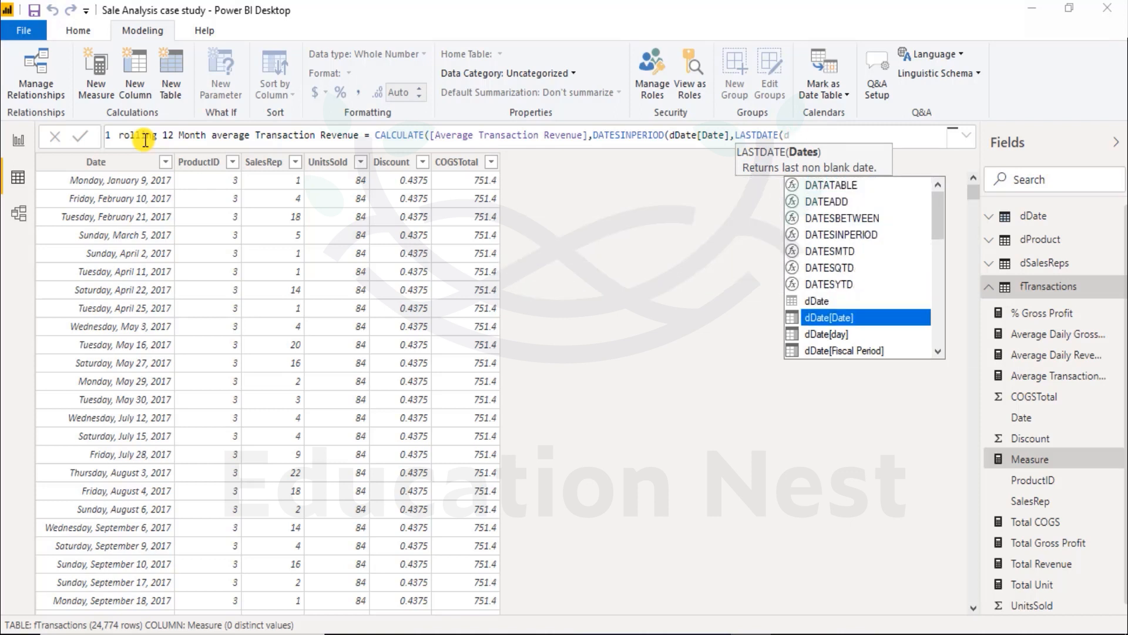
pyautogui.press('Tab')
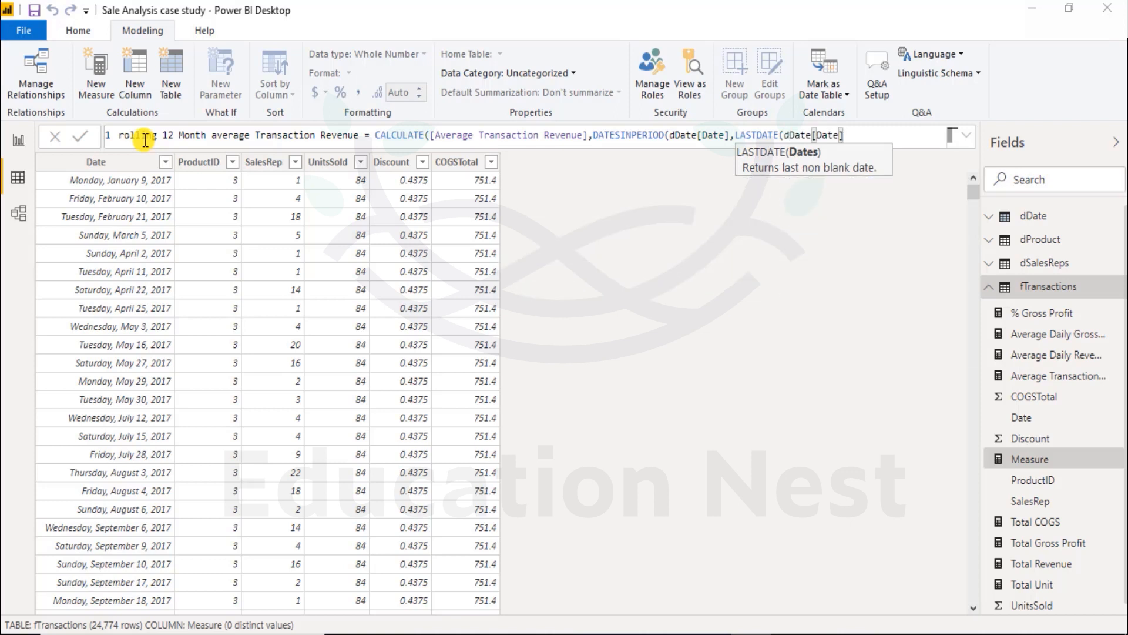
pyautogui.write('),')
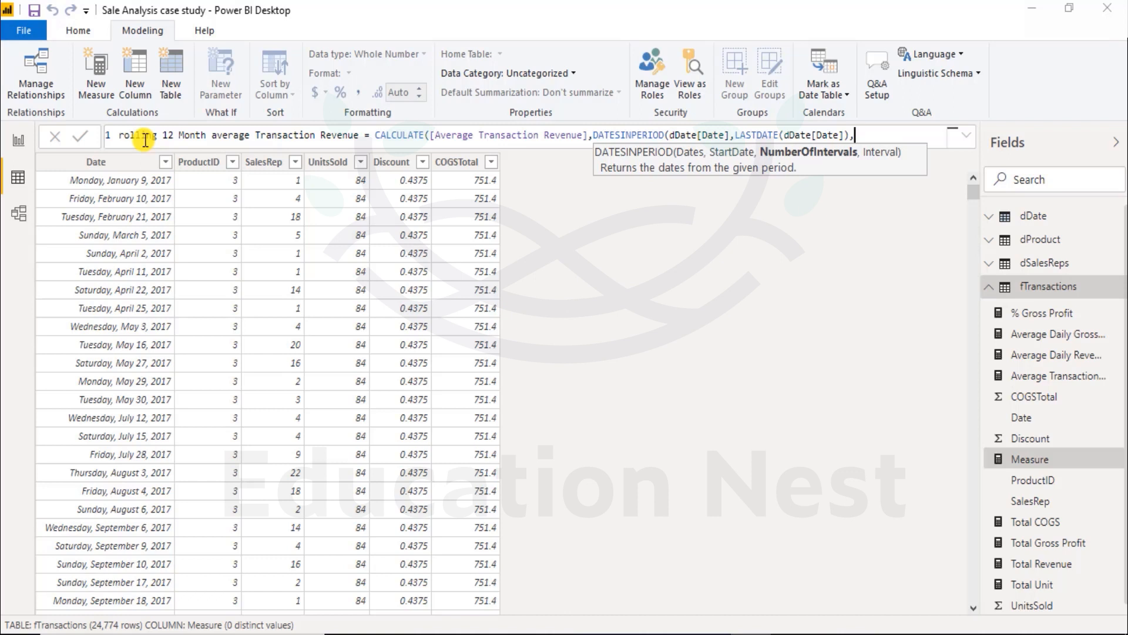
# - Complete DATESINPERIOD with -1 as the number of intervals and YEAR as the interval, close both functions and commit the measure
pyautogui.write('-1,')
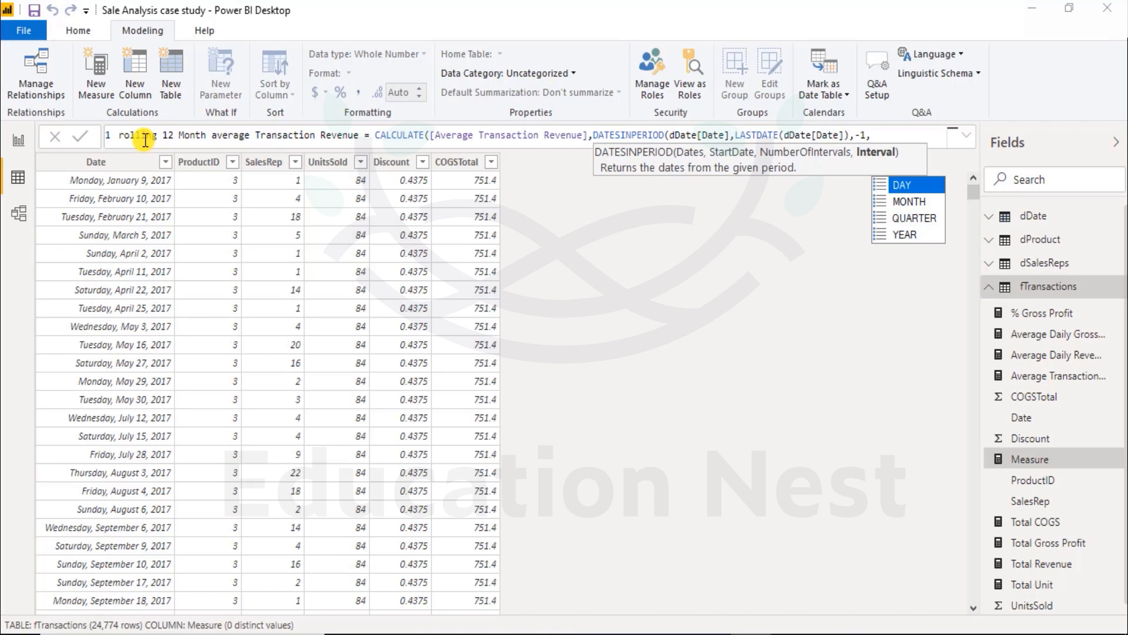
pyautogui.write('ye')
pyautogui.press('Tab')
pyautogui.write(') )')
pyautogui.press('Return')
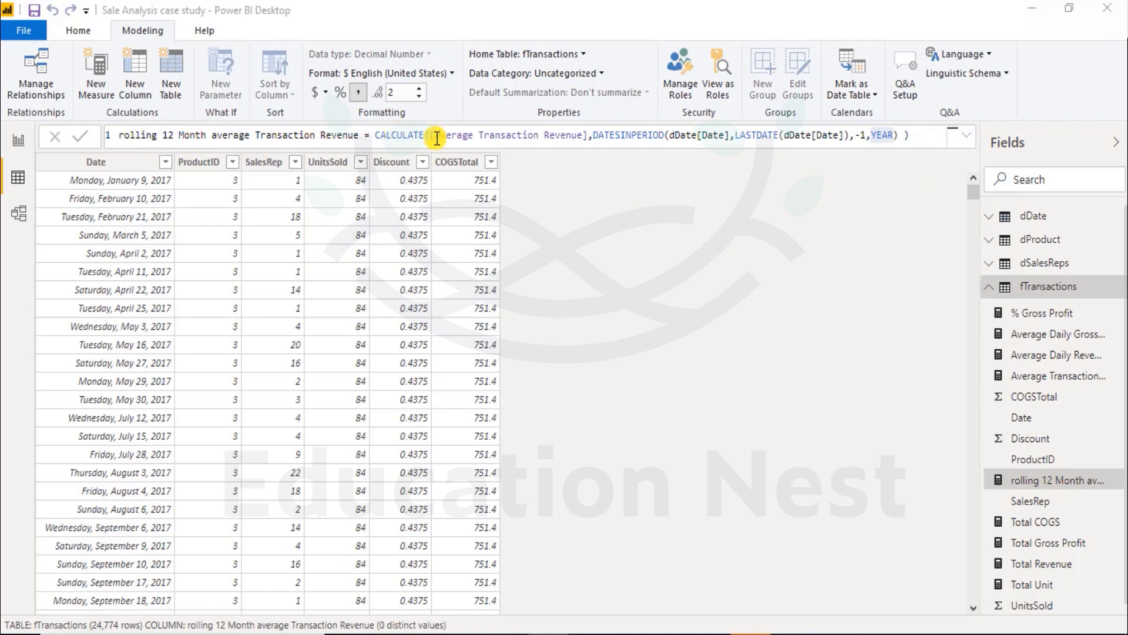
# - Review the CALCULATE expression and the DATESINPERIOD arguments in the rolling 12-month measure's formula
pyautogui.moveTo(435, 137); pyautogui.dragTo(591, 135)
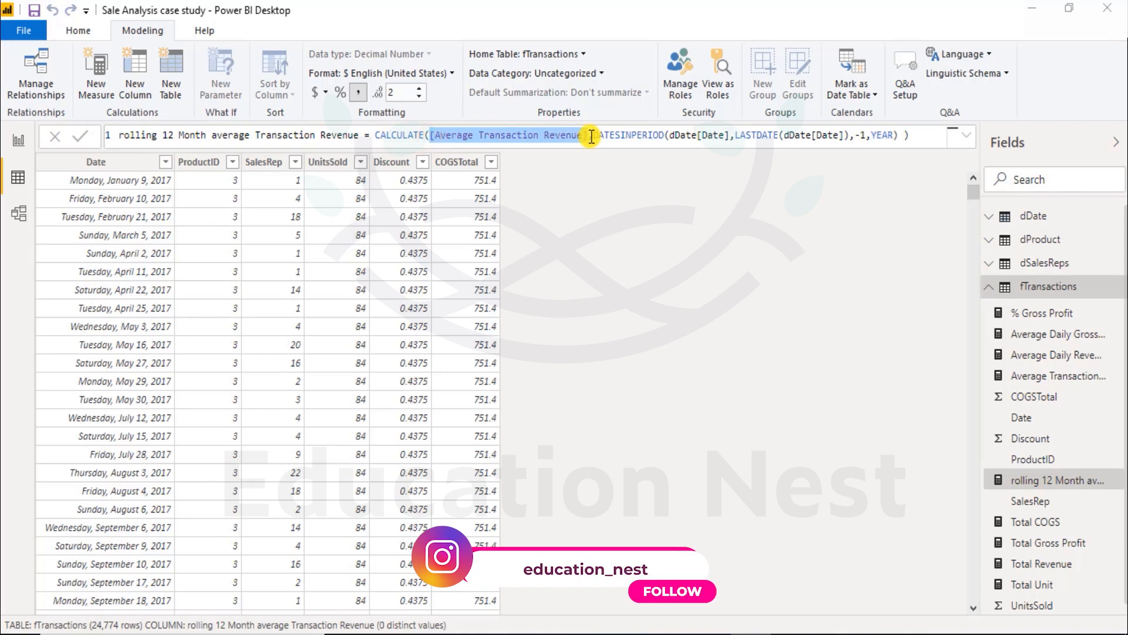
pyautogui.doubleClick(595, 135)
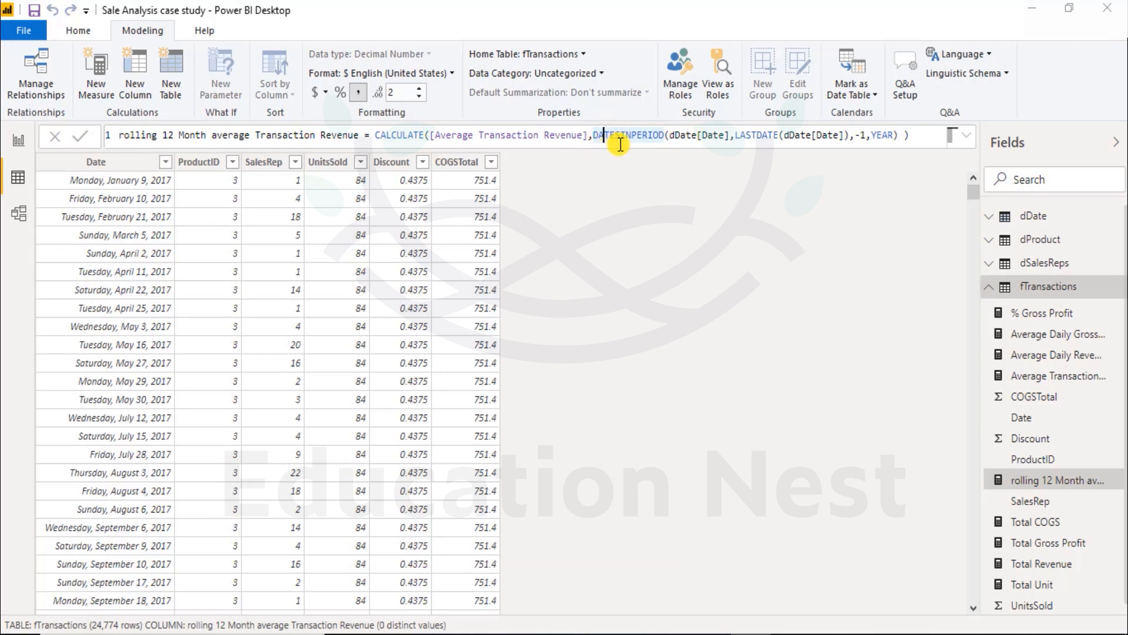
pyautogui.click(676, 137)
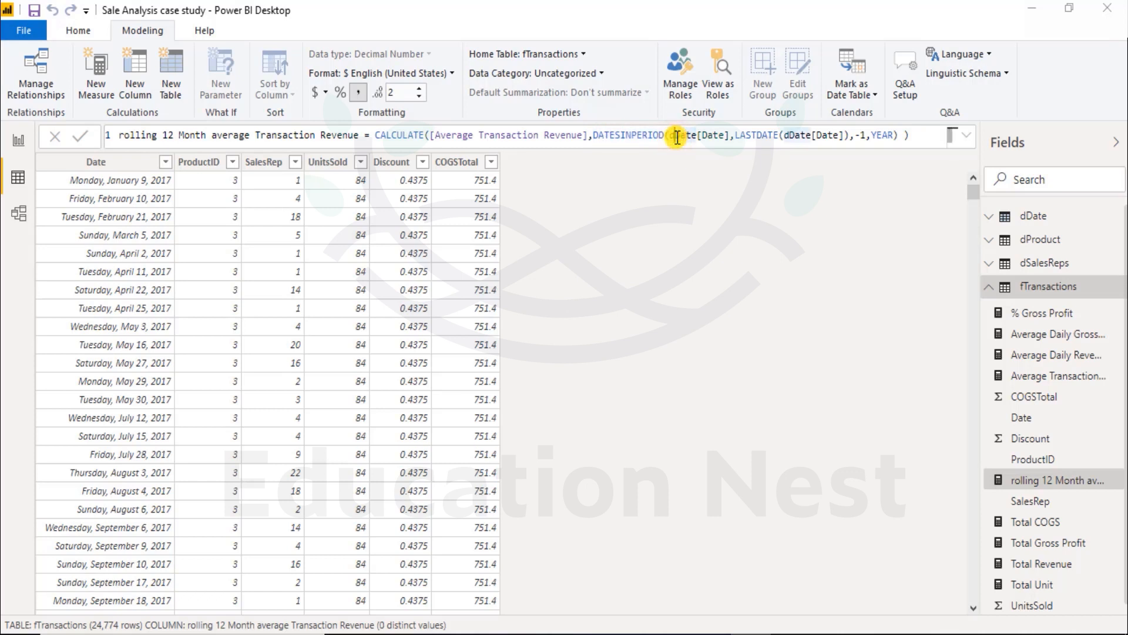
pyautogui.click(713, 137)
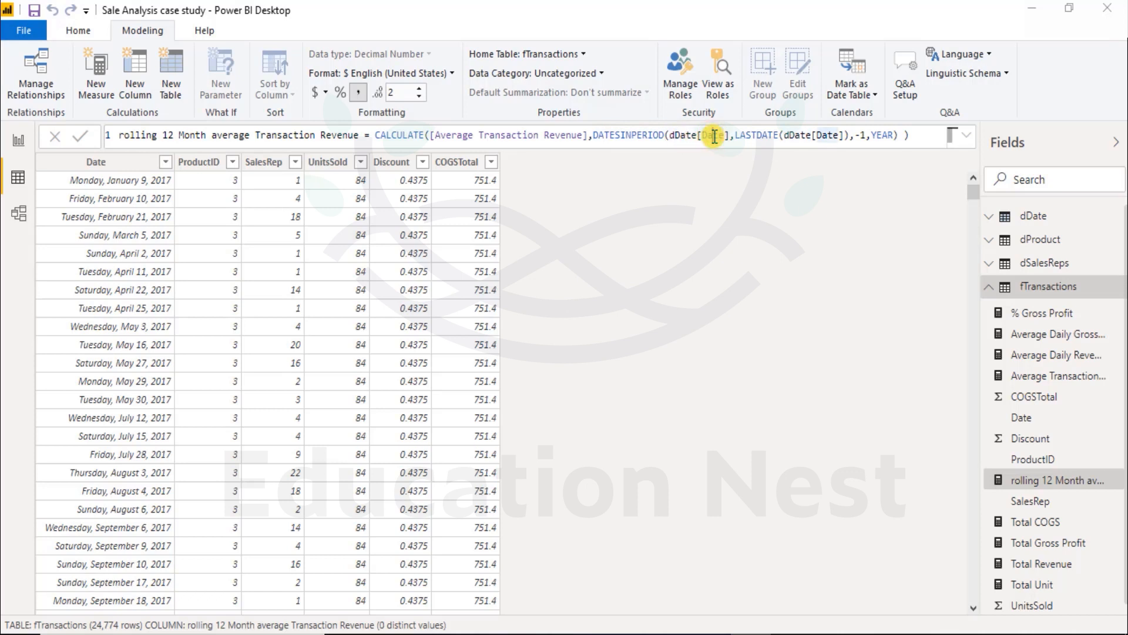
pyautogui.click(762, 134)
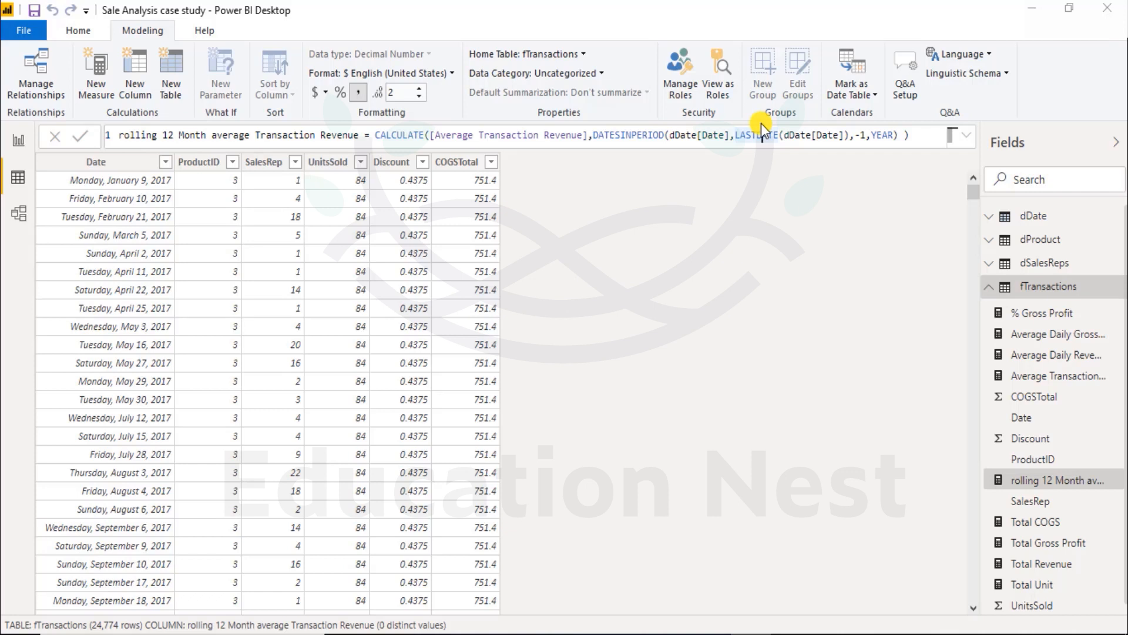
pyautogui.click(869, 135)
pyautogui.moveTo(671, 136); pyautogui.dragTo(894, 138)
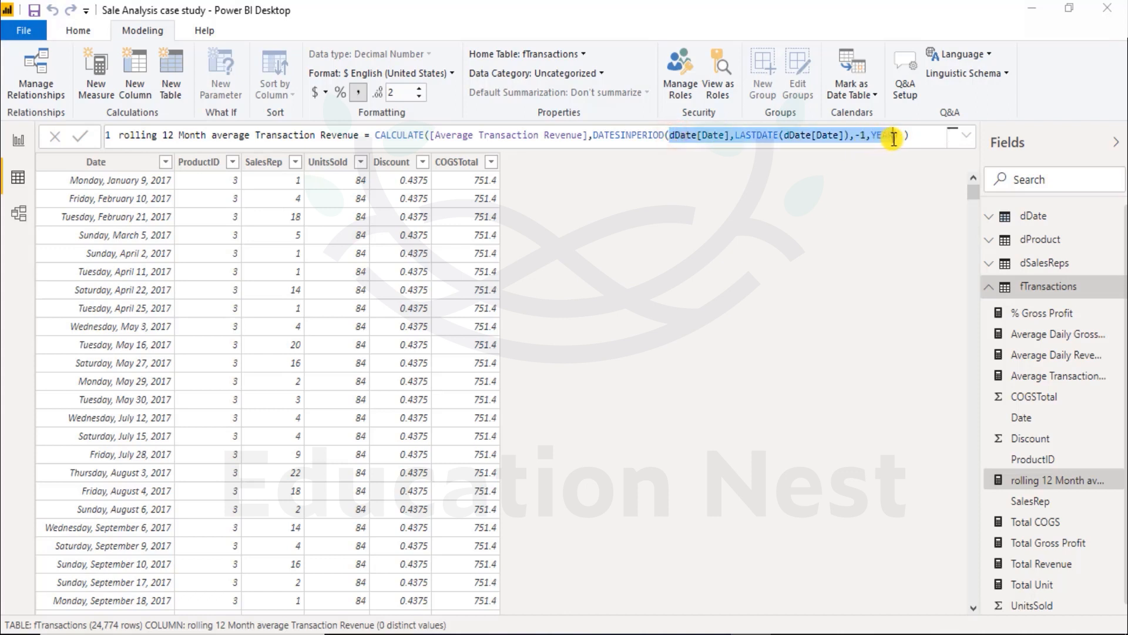